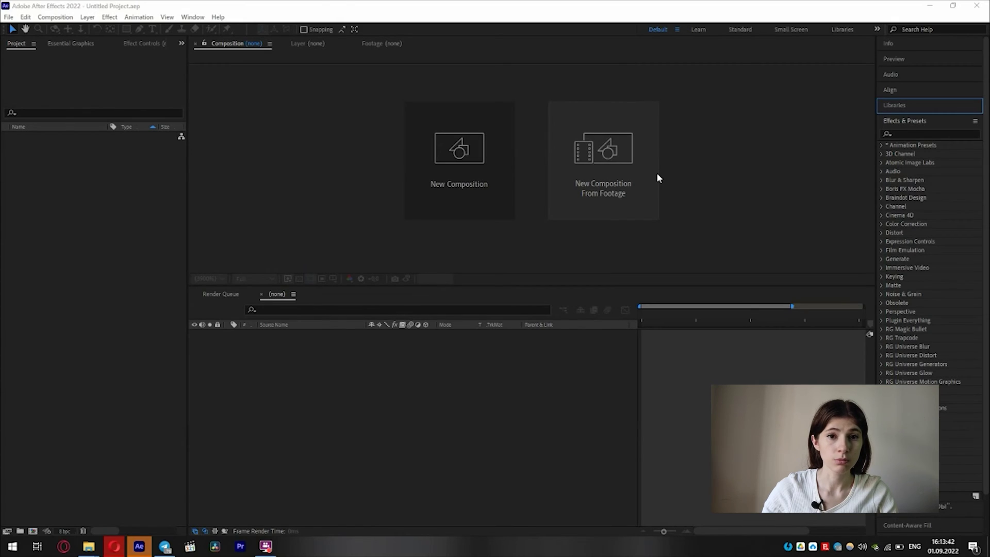
Step: Save the project as 'Alex stype' in the After effects folder
{"action": "left_click", "coordinate": [10, 19]}
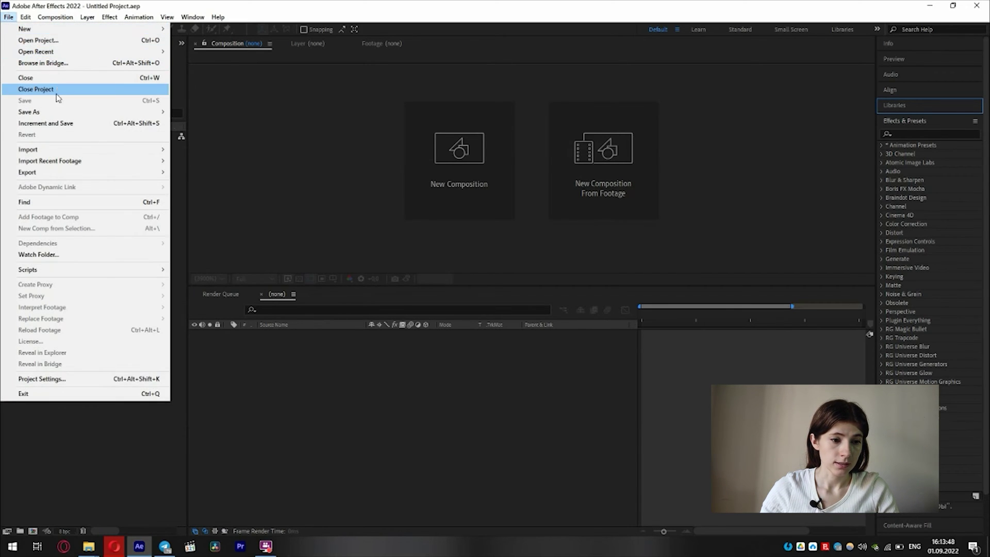
{"action": "mouse_move", "coordinate": [58, 111]}
{"action": "left_click", "coordinate": [199, 113]}
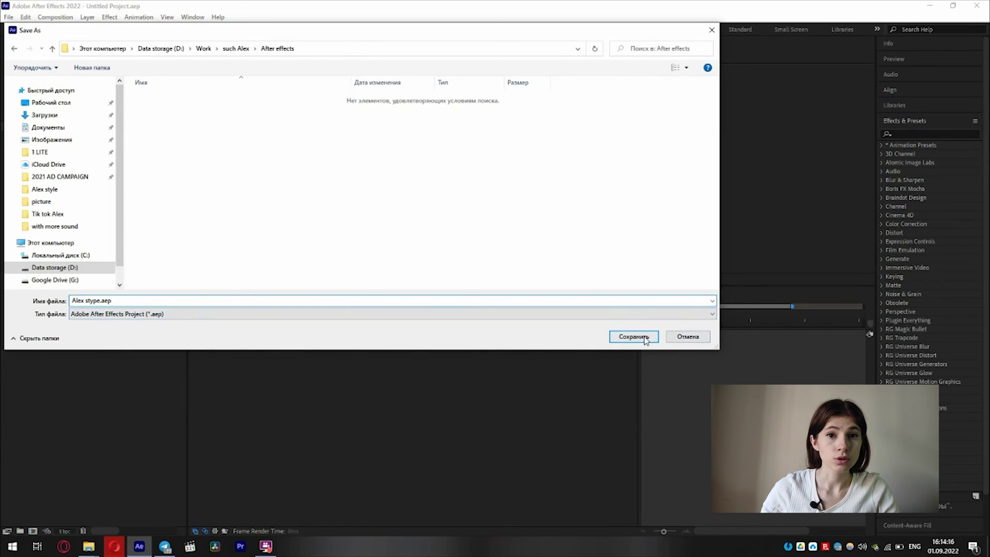
{"action": "left_click", "coordinate": [640, 337]}
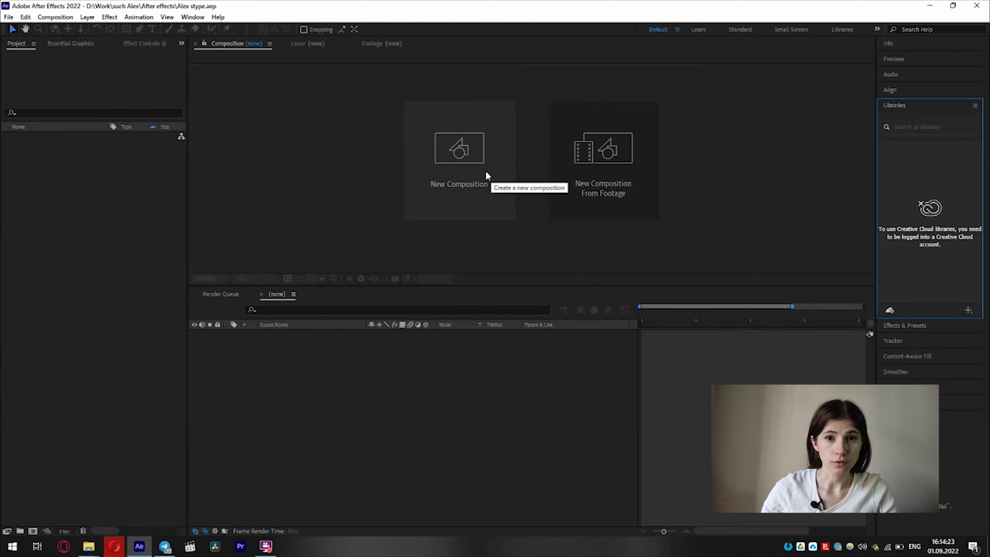
Step: Create a 1080×1920 composition named 'Alex stle' at 30 fps
{"action": "left_click", "coordinate": [485, 175]}
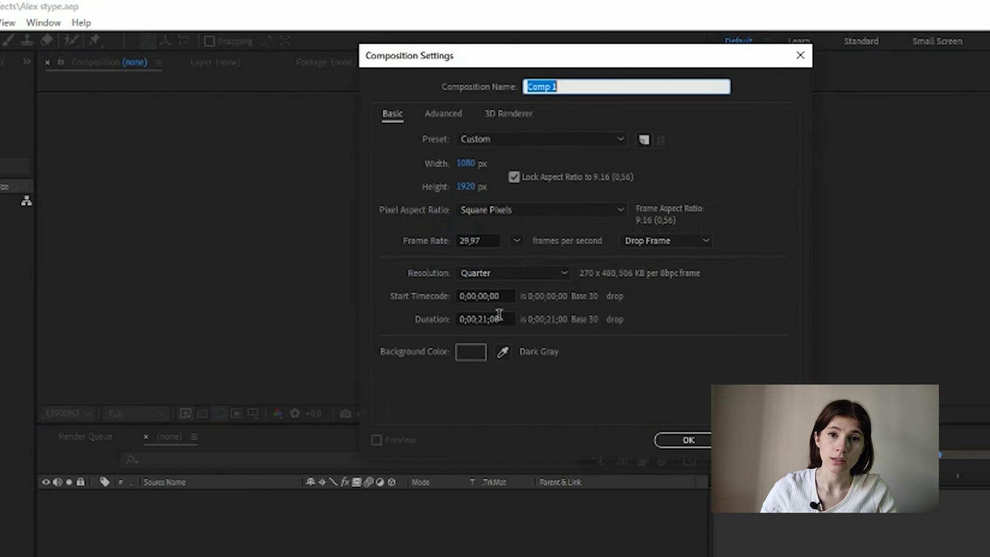
{"action": "type", "text": "Alex stle"}
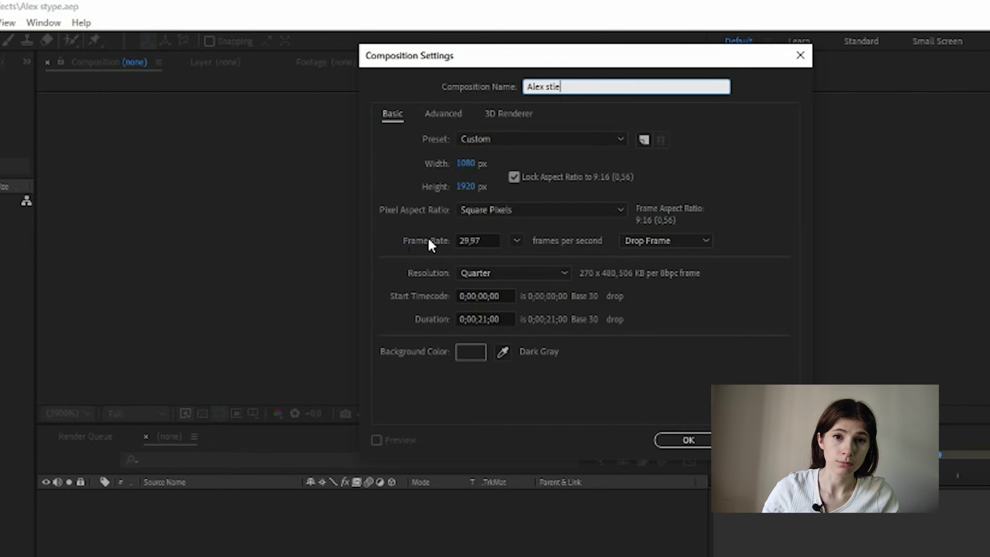
{"action": "left_click", "coordinate": [516, 239]}
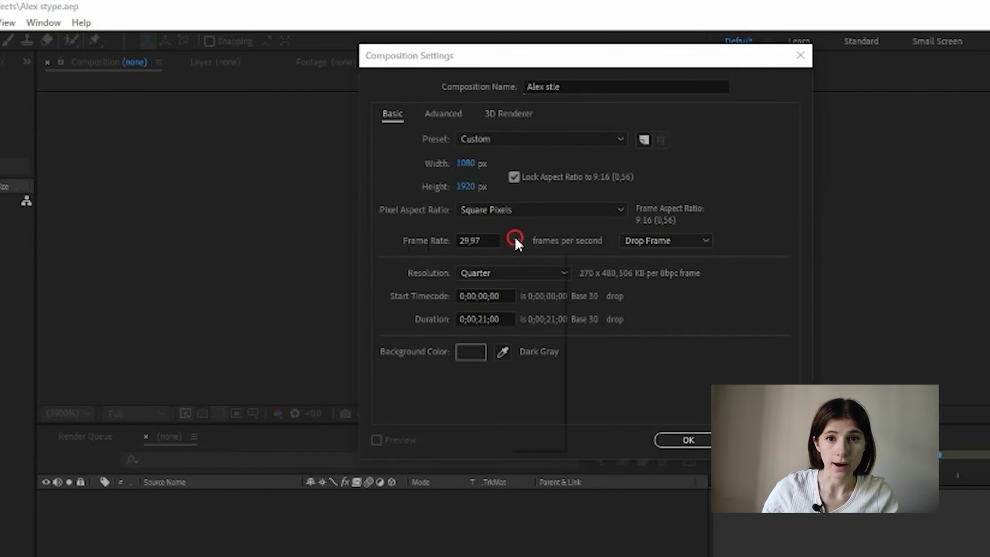
{"action": "left_click", "coordinate": [530, 374]}
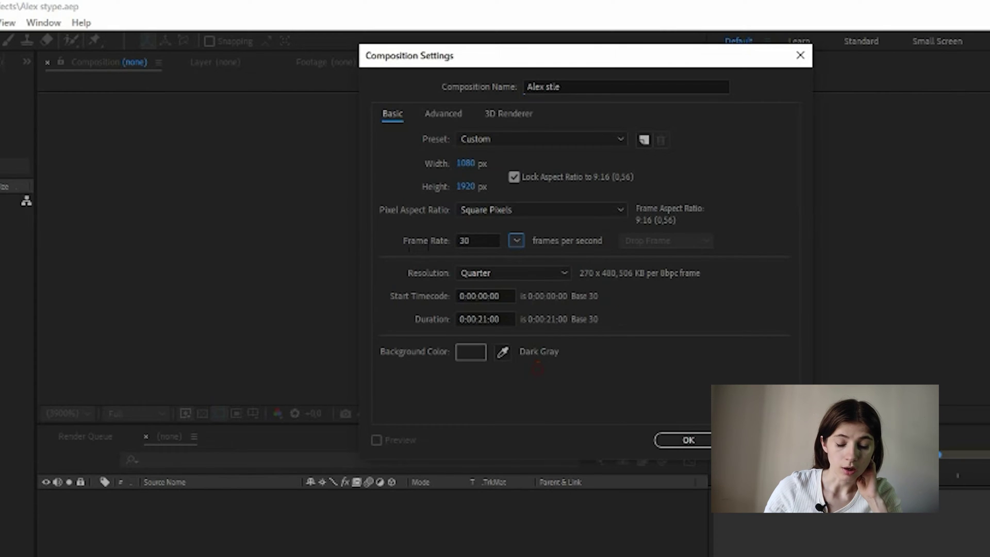
{"action": "left_click", "coordinate": [704, 442]}
Step: Import Video example.mp4 from the such Alex folder into the comp
{"action": "mouse_move", "coordinate": [89, 546]}
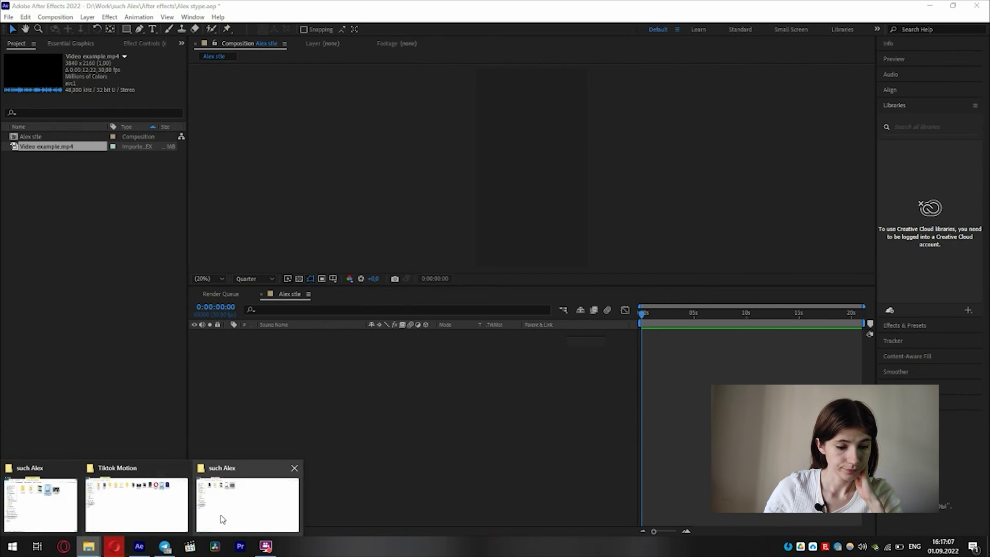
{"action": "left_click", "coordinate": [227, 508]}
{"action": "left_click_drag", "start_coordinate": [369, 91], "coordinate": [271, 441]}
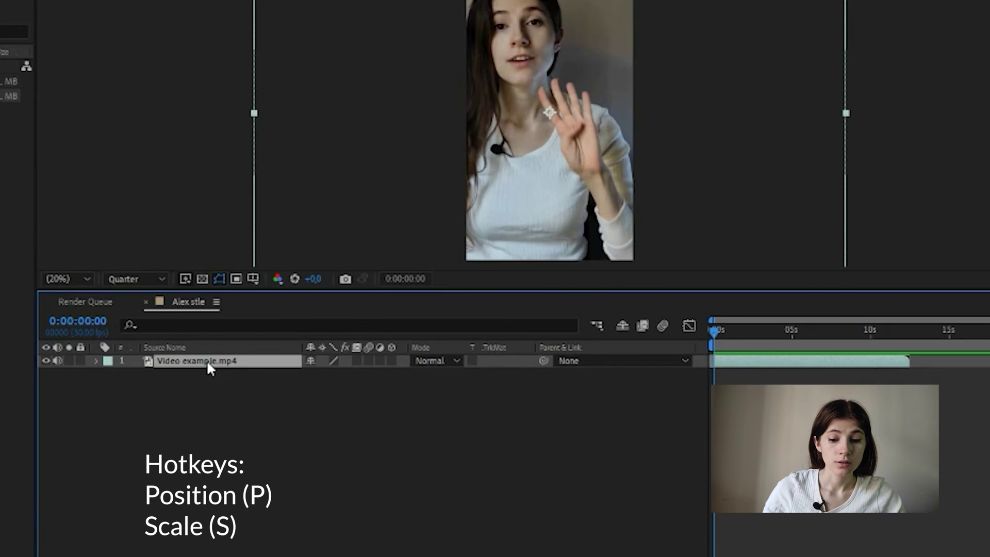
Step: Scale the video layer to 87% and shift it right to X 699
{"action": "key", "text": "s"}
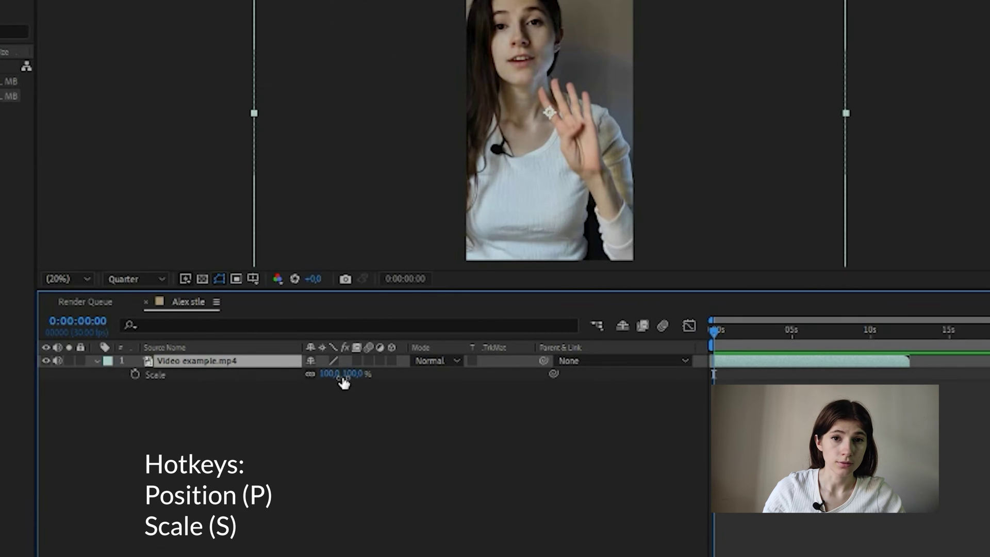
{"action": "left_click_drag", "start_coordinate": [328, 373], "coordinate": [367, 380]}
{"action": "key", "text": "p"}
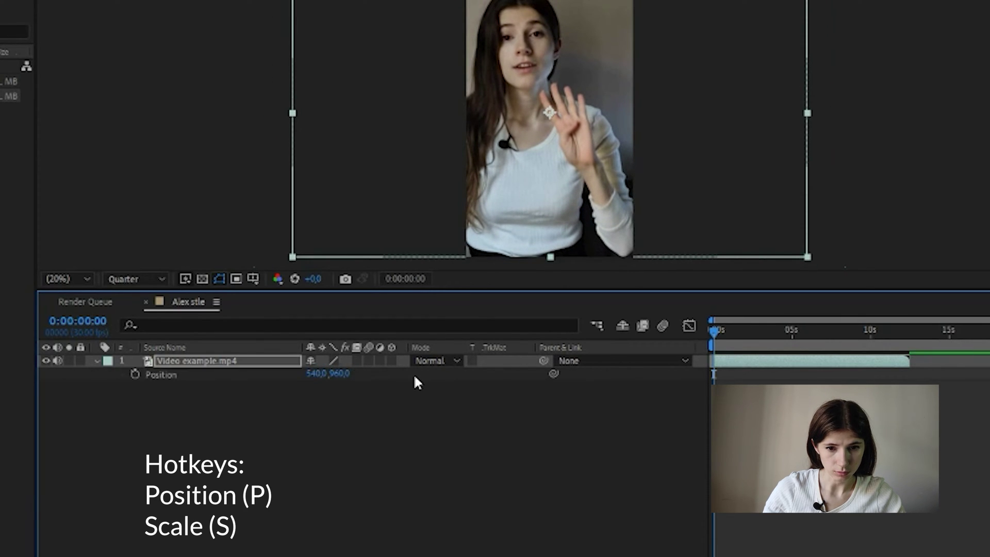
{"action": "left_click_drag", "start_coordinate": [338, 374], "coordinate": [449, 379]}
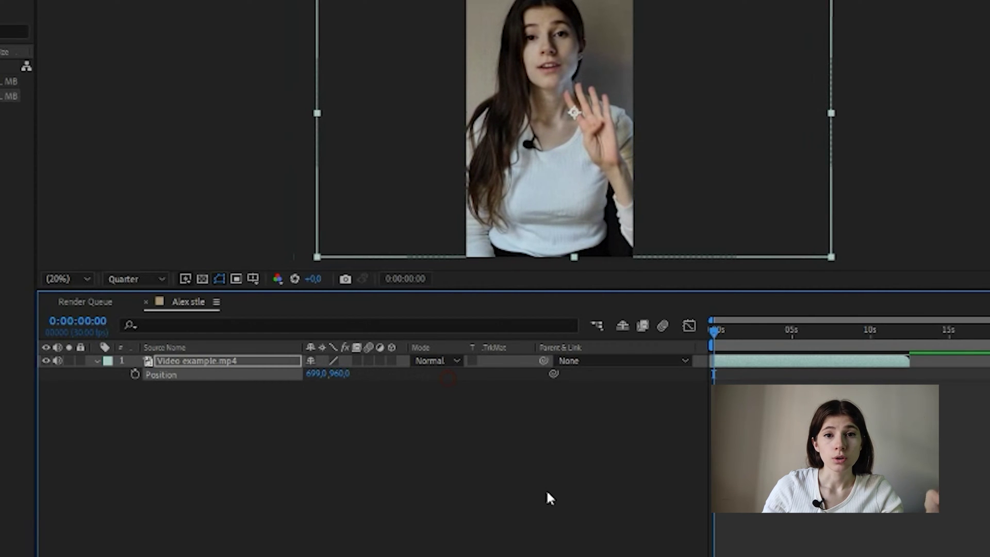
{"action": "left_click", "coordinate": [546, 490]}
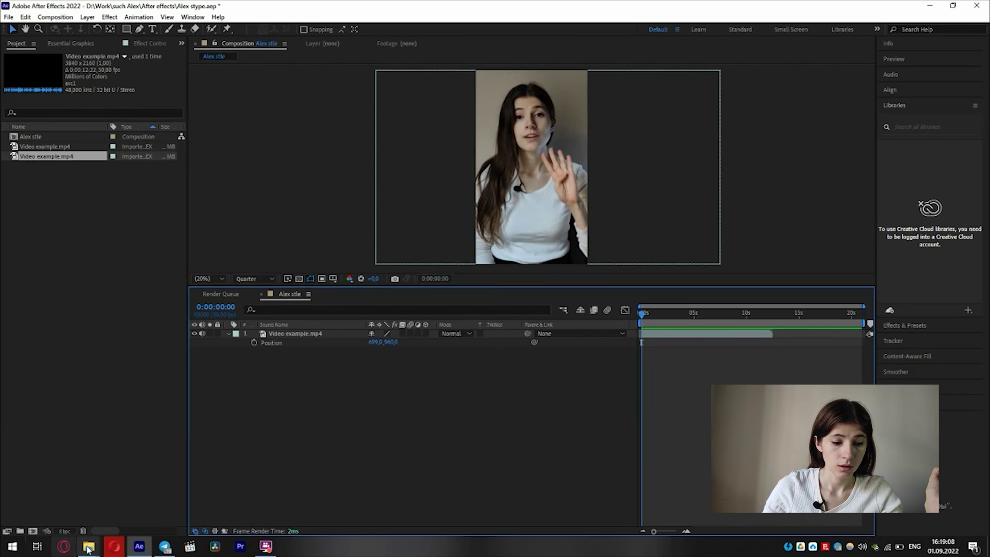
Step: Drag the TikTok safe-area template PNG from the such Alex folder above the video
{"action": "mouse_move", "coordinate": [88, 548]}
{"action": "left_click", "coordinate": [263, 495]}
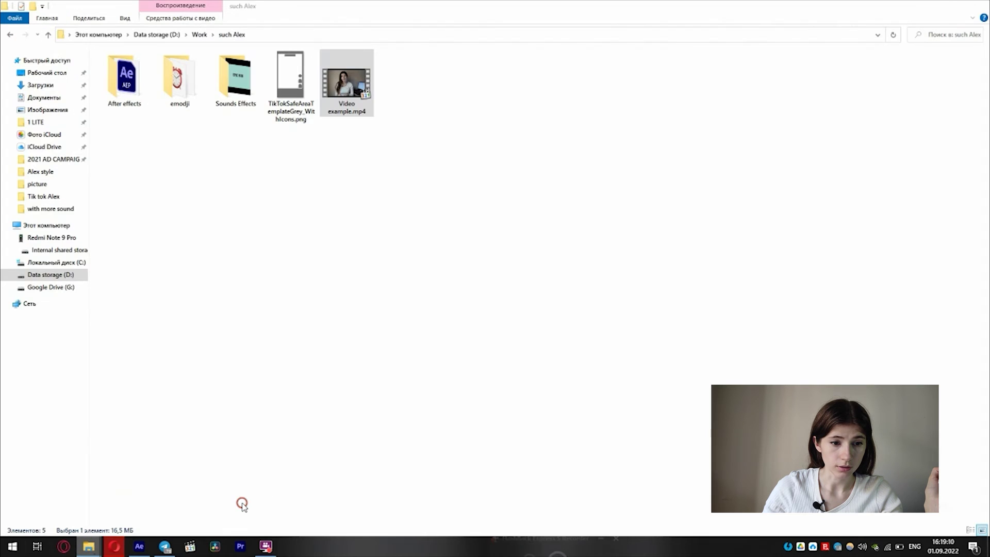
{"action": "left_click_drag", "start_coordinate": [296, 111], "coordinate": [308, 430]}
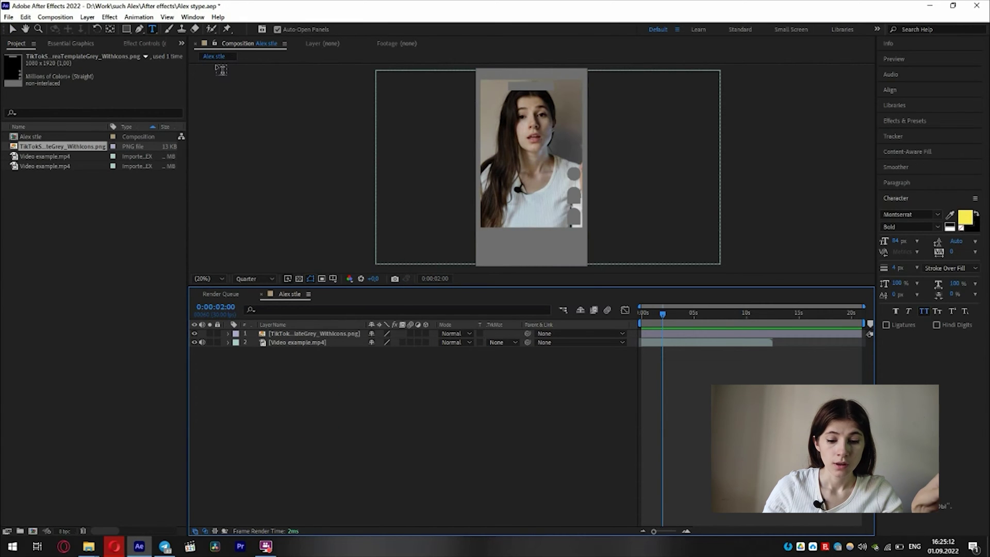
Step: Draw a paragraph text box, then select 'I have 3 reasons for that:' in the script PDF
{"action": "left_click_drag", "start_coordinate": [491, 155], "coordinate": [563, 187]}
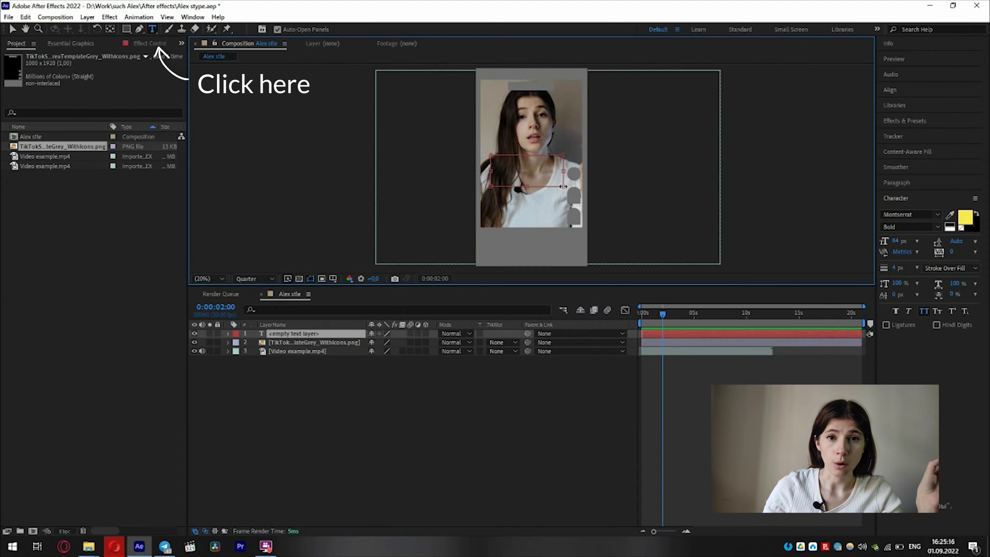
{"action": "mouse_move", "coordinate": [118, 548]}
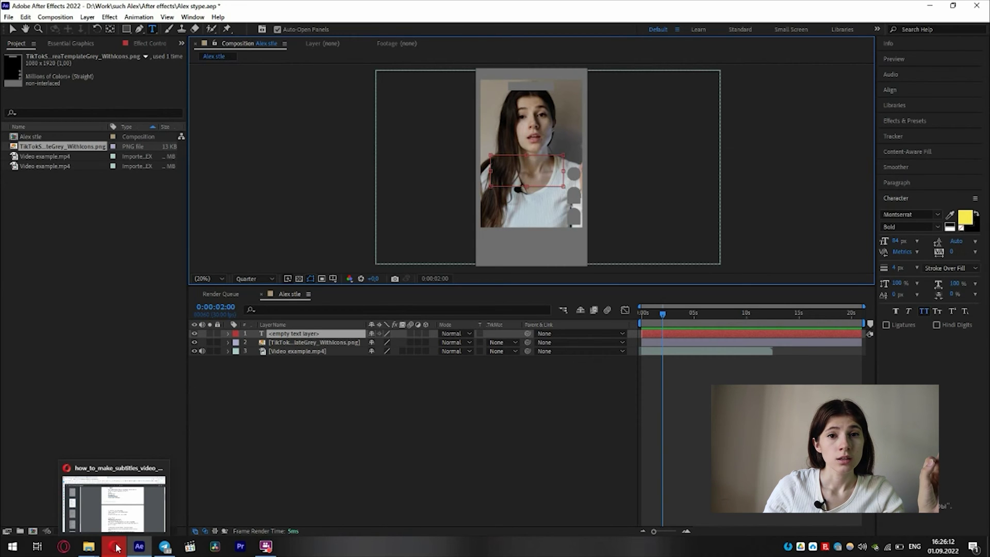
{"action": "left_click", "coordinate": [108, 548]}
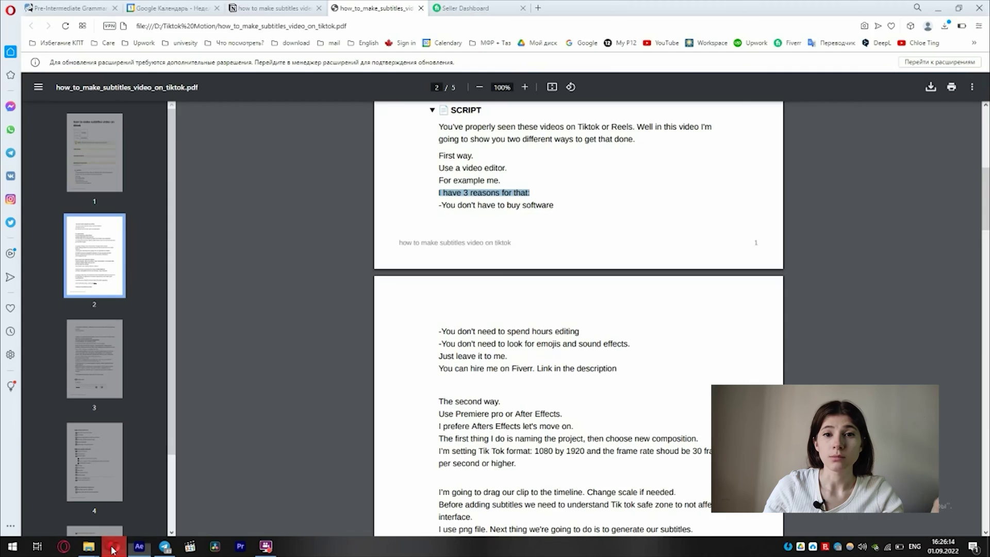
{"action": "left_click", "coordinate": [530, 191]}
{"action": "left_click_drag", "start_coordinate": [531, 192], "coordinate": [446, 192]}
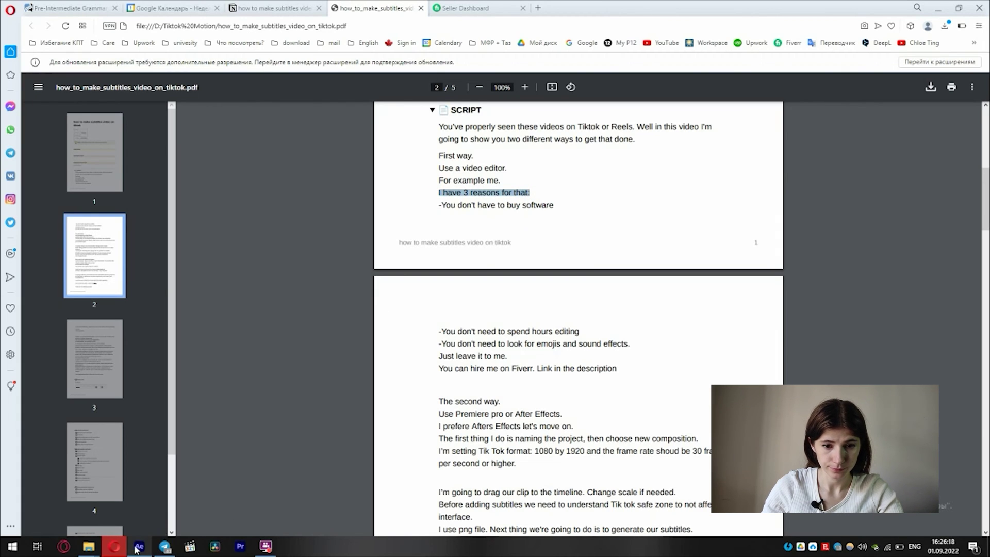
{"action": "left_click", "coordinate": [357, 481]}
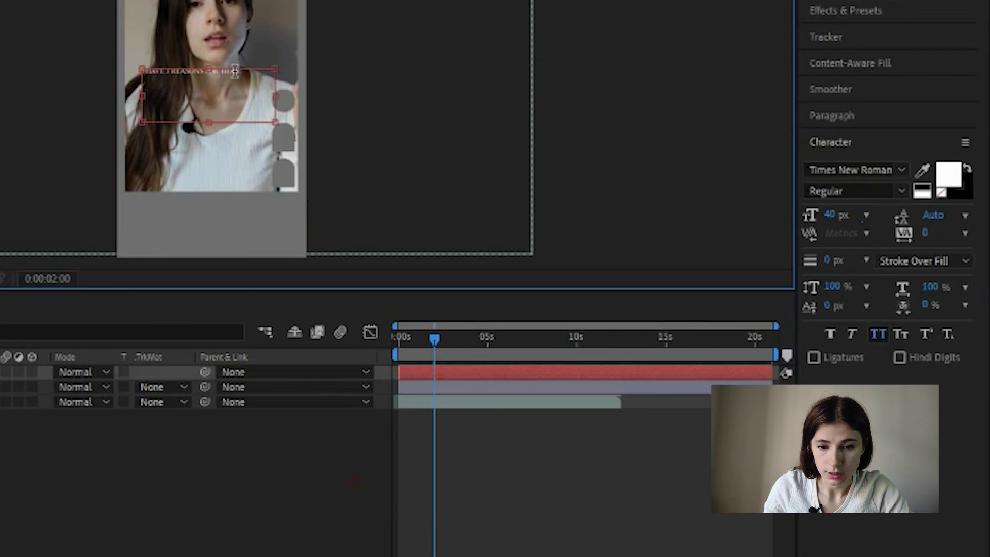
Step: Set the caption to Montserrat Bold at 77 px
{"action": "left_click_drag", "start_coordinate": [235, 72], "coordinate": [111, 66]}
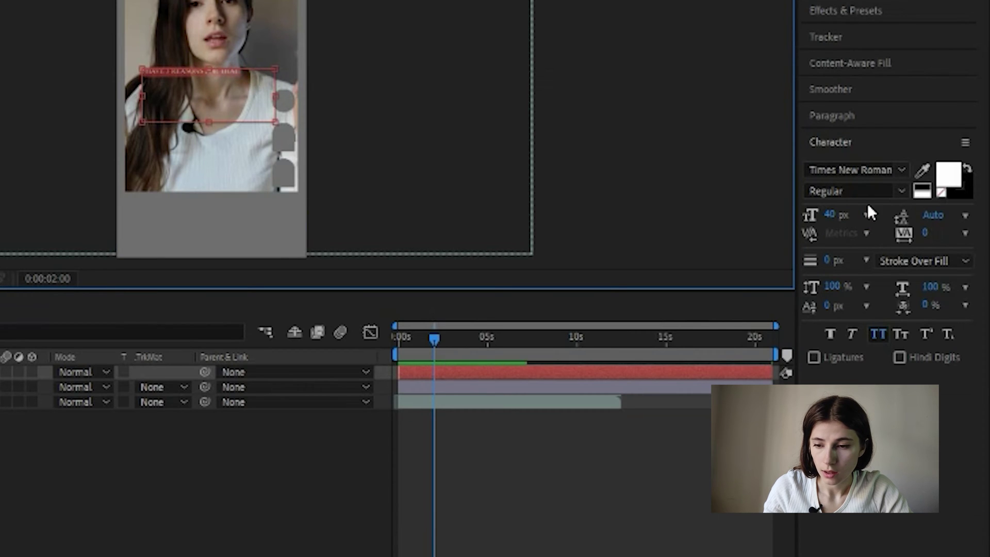
{"action": "left_click_drag", "start_coordinate": [831, 215], "coordinate": [862, 214]}
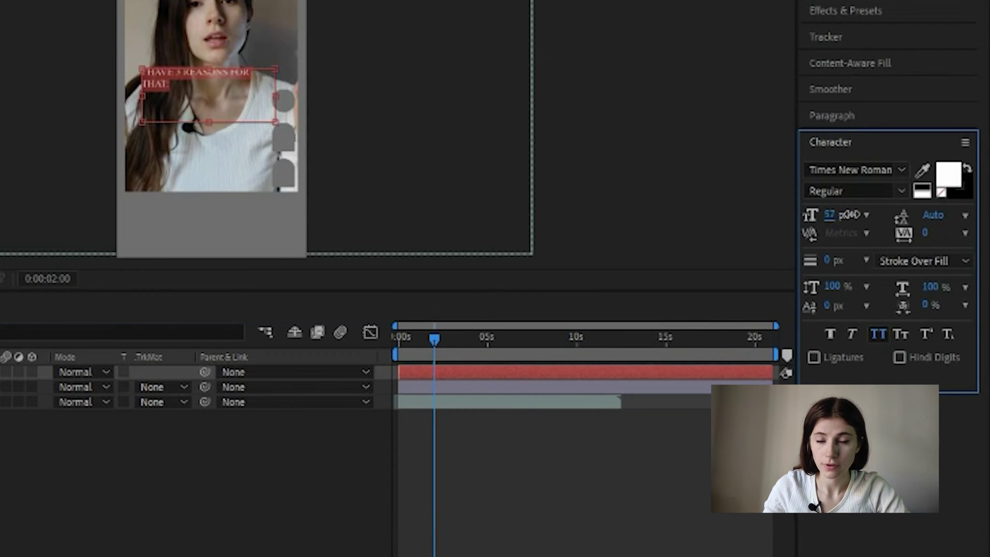
{"action": "left_click", "coordinate": [851, 170]}
{"action": "type", "text": "Montserrat Bold"}
{"action": "key", "text": "Return"}
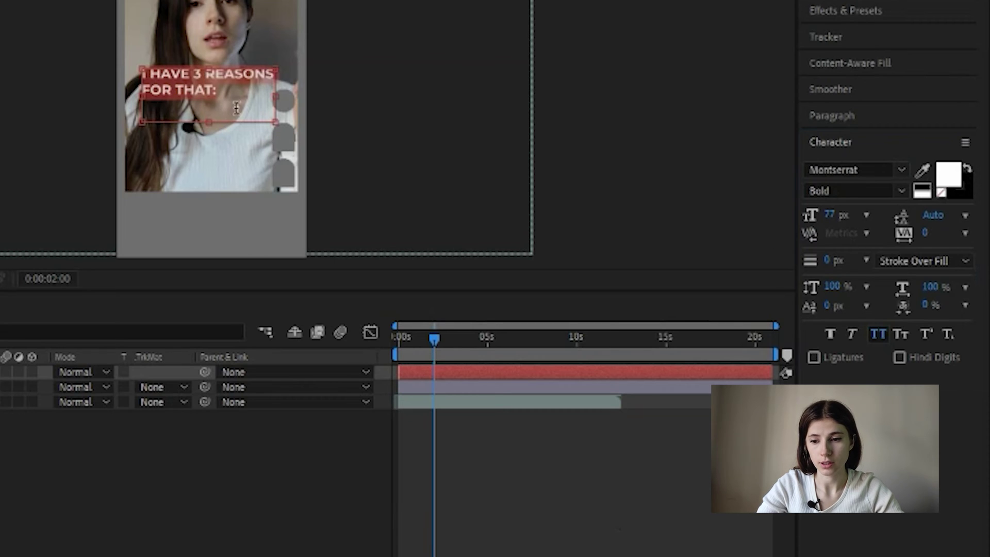
Step: Fill the caption with yellow F6F442
{"action": "left_click", "coordinate": [948, 180]}
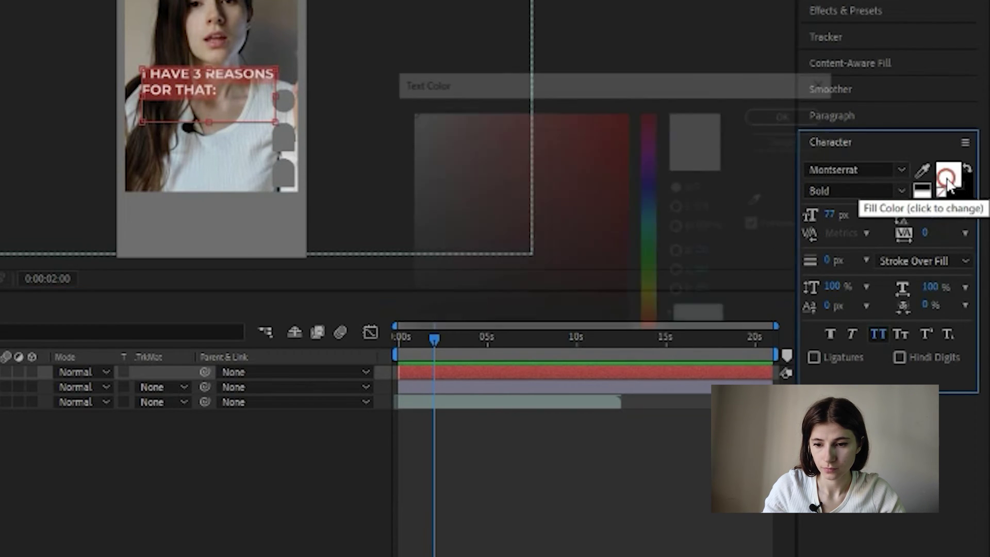
{"action": "left_click", "coordinate": [648, 298]}
{"action": "left_click_drag", "start_coordinate": [609, 138], "coordinate": [570, 119]}
{"action": "left_click", "coordinate": [792, 114]}
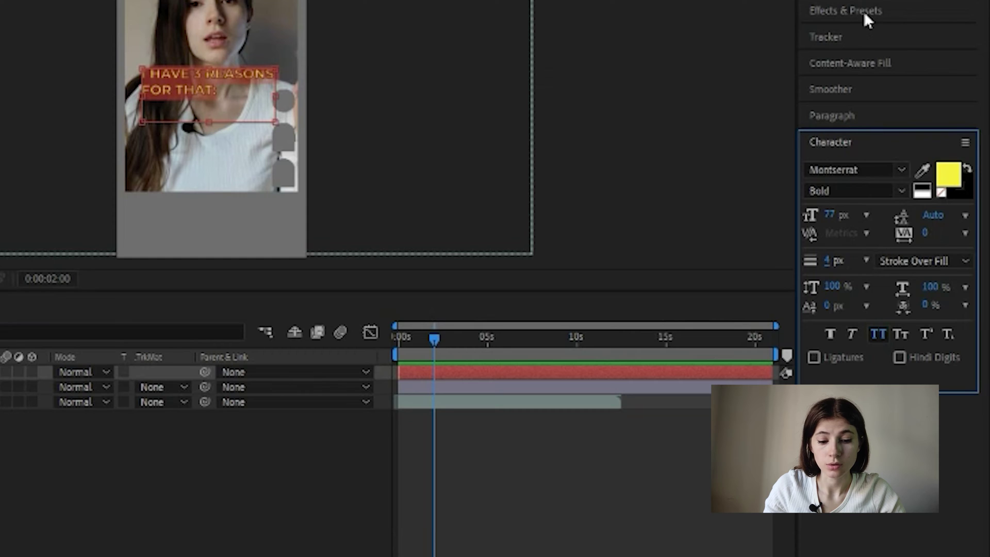
Step: Search Effects & Presets for 'drop' and apply Drop Shadow to the caption layer
{"action": "left_click", "coordinate": [864, 12]}
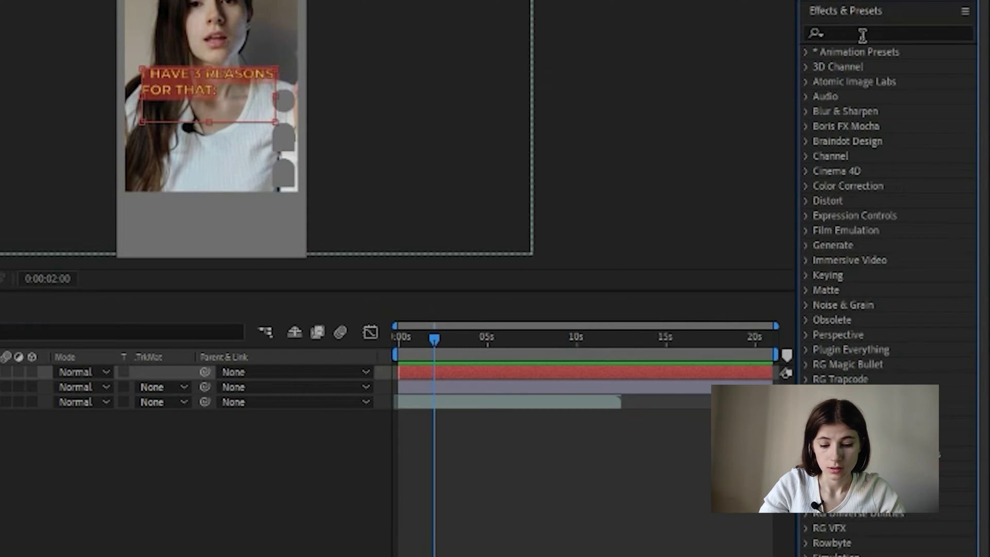
{"action": "left_click", "coordinate": [862, 36]}
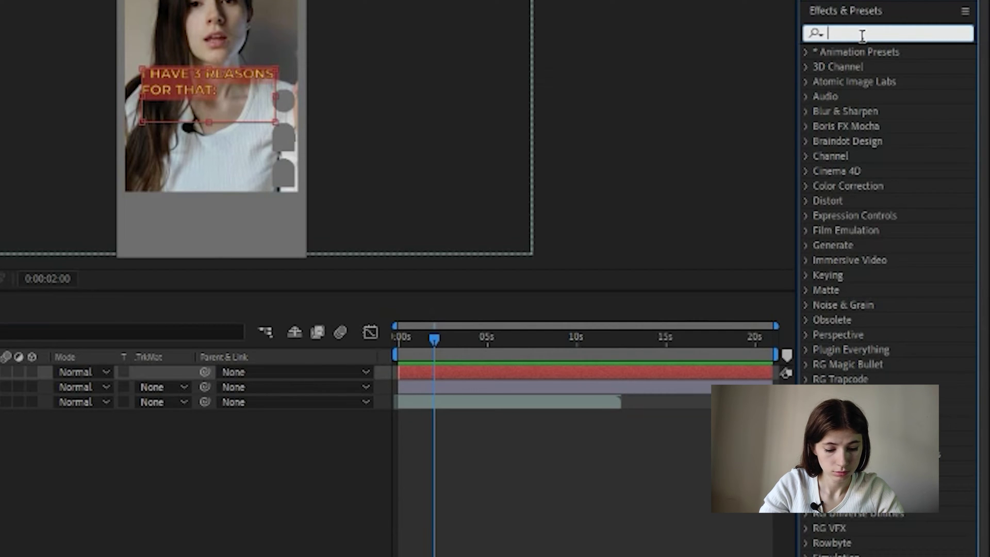
{"action": "type", "text": "drop"}
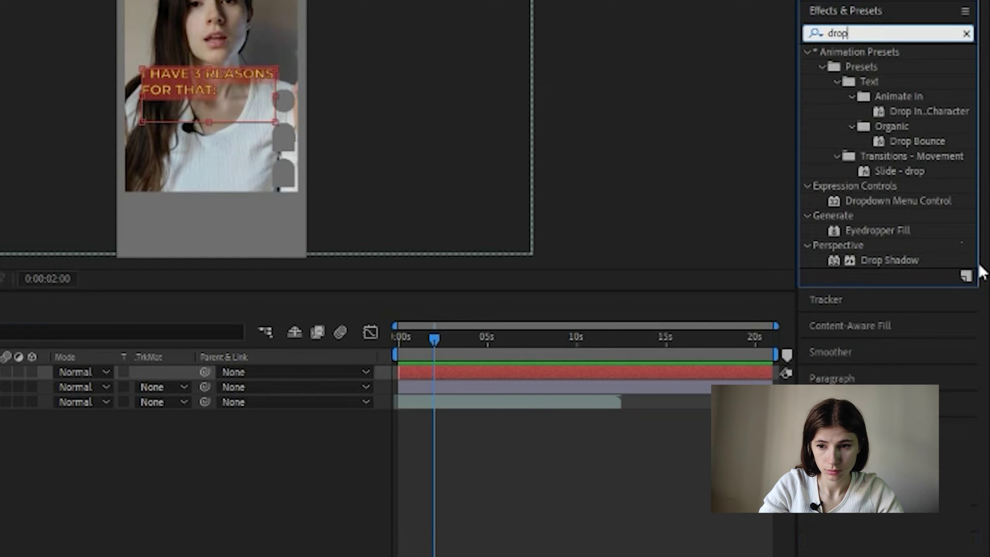
{"action": "left_click_drag", "start_coordinate": [901, 258], "coordinate": [645, 371]}
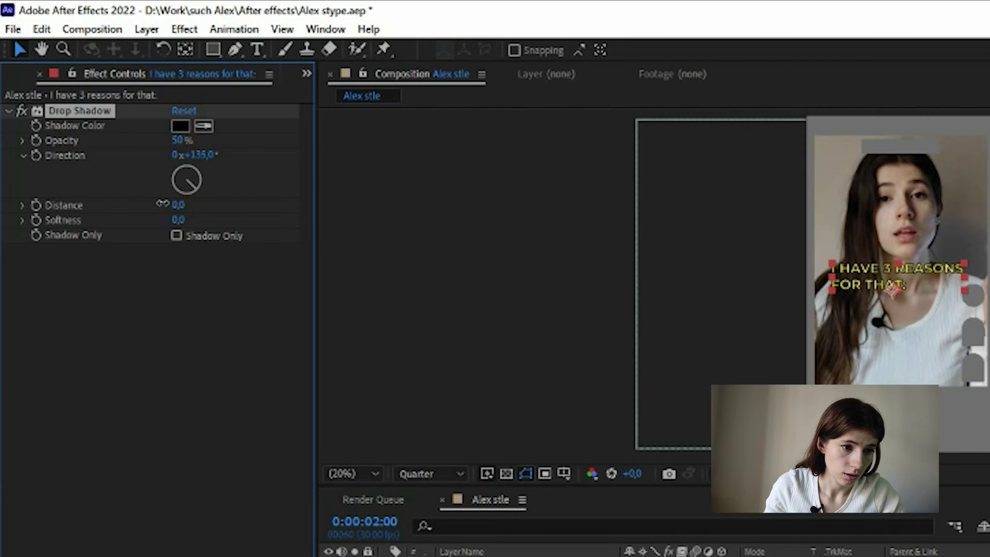
Step: Set the drop shadow Distance to 18 and Opacity to 53%
{"action": "left_click_drag", "start_coordinate": [162, 203], "coordinate": [189, 205]}
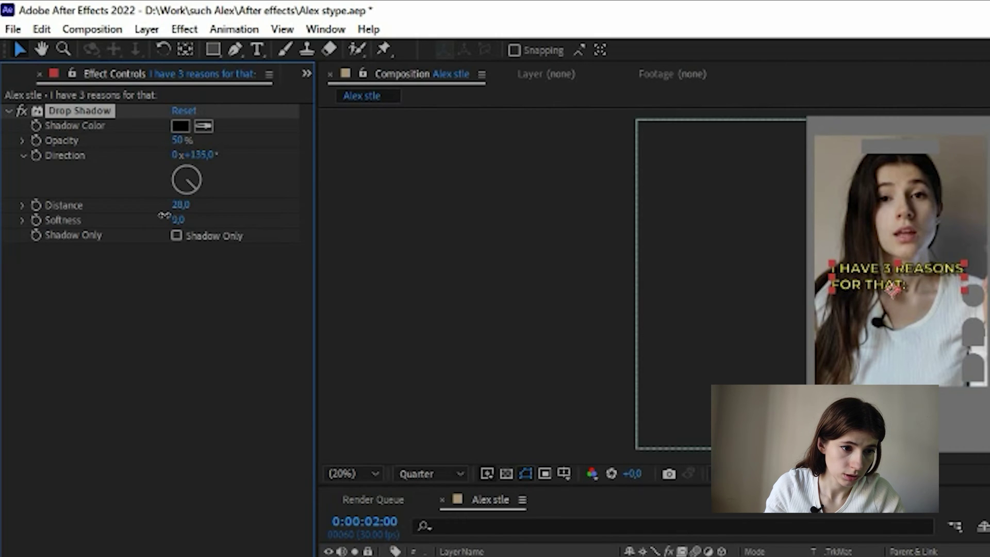
{"action": "left_click_drag", "start_coordinate": [187, 206], "coordinate": [175, 200]}
{"action": "left_click", "coordinate": [178, 140]}
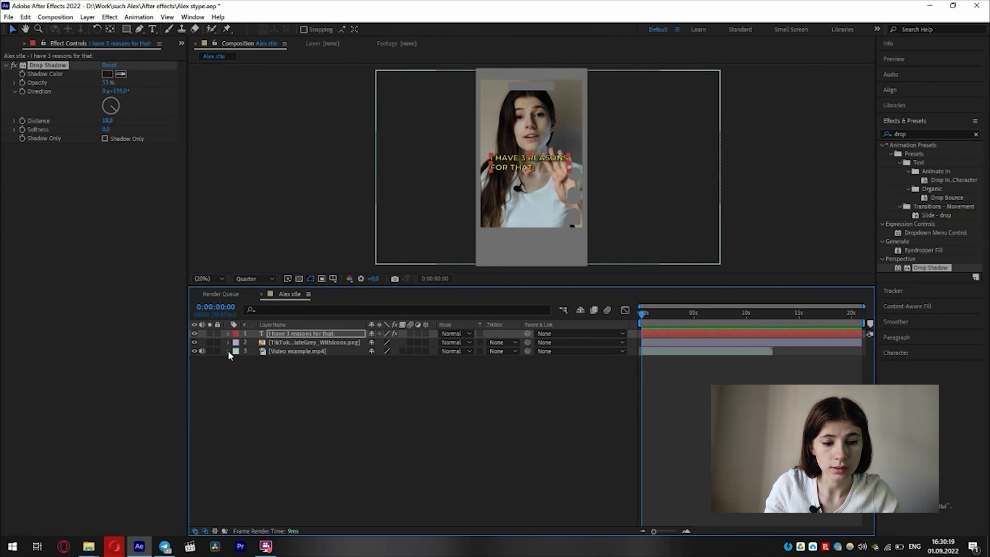
Step: Preview the opening seconds, then nudge the subtitle slightly lower in the frame
{"action": "left_click", "coordinate": [228, 351]}
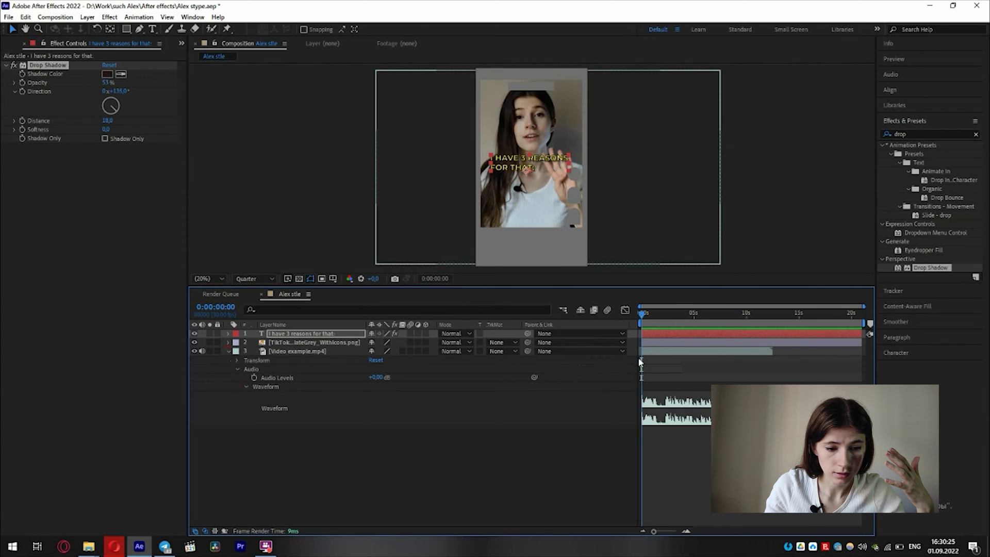
{"action": "mouse_move", "coordinate": [641, 313]}
{"action": "left_mouse_down"}
{"action": "mouse_move", "coordinate": [659, 317]}
{"action": "mouse_move", "coordinate": [630, 324]}
{"action": "left_mouse_up"}
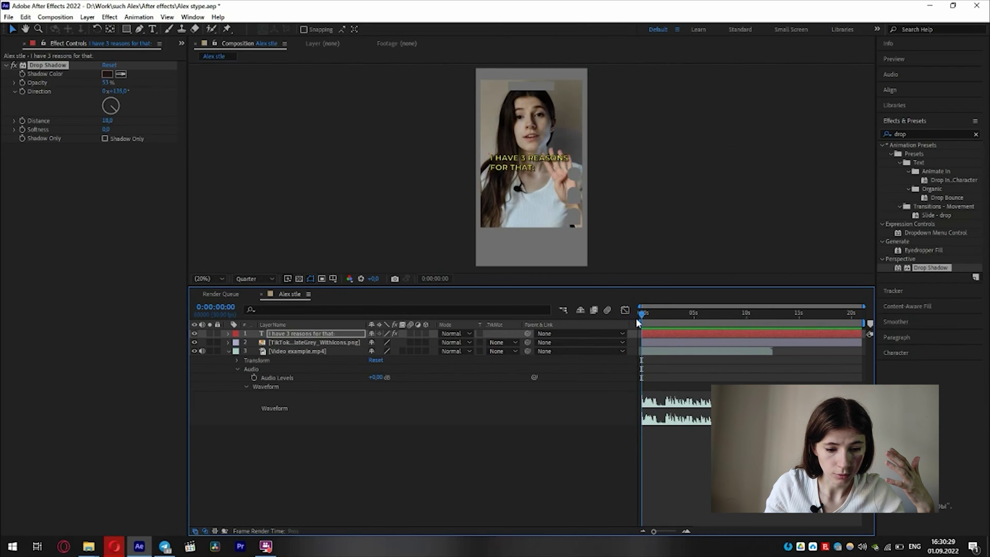
{"action": "key", "text": "space"}
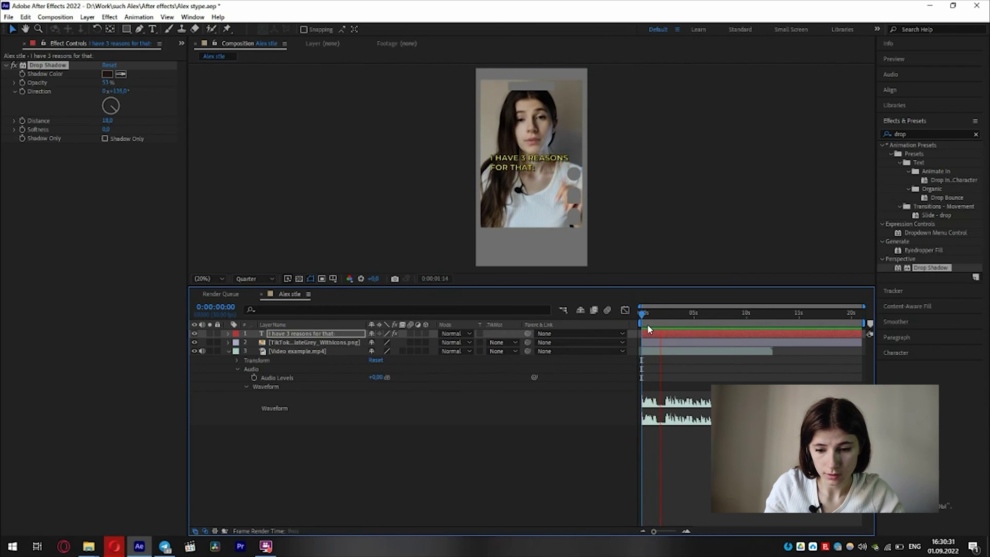
{"action": "key", "text": "space"}
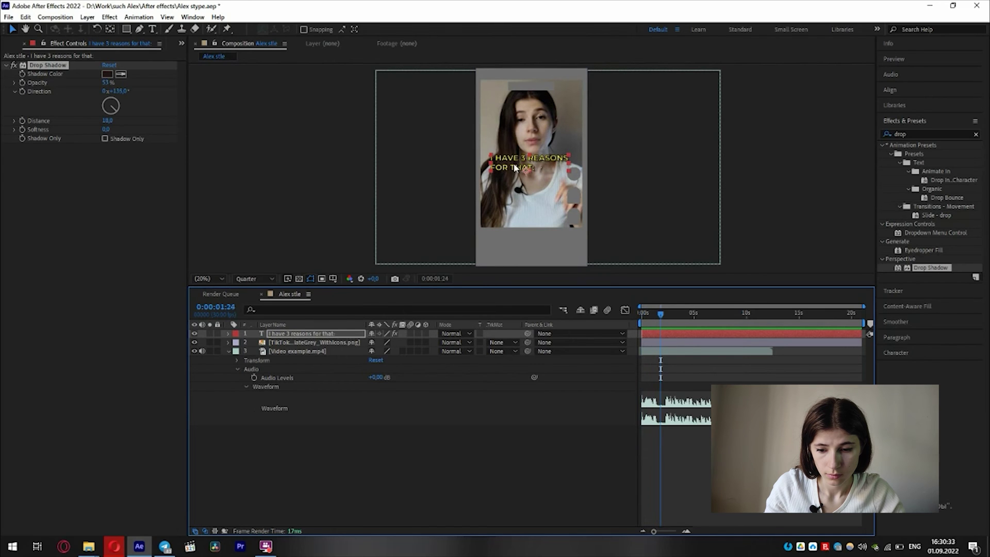
{"action": "left_click_drag", "start_coordinate": [511, 166], "coordinate": [508, 181]}
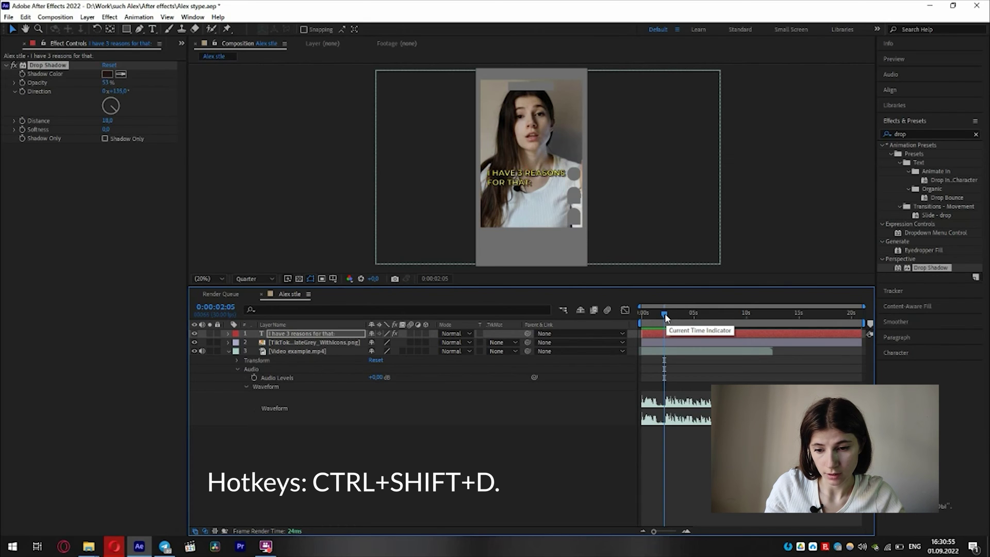
Step: Split the caption at 0:00:02:05 and copy 'You don't have to buy software' from the script
{"action": "key", "text": "ctrl+shift+d"}
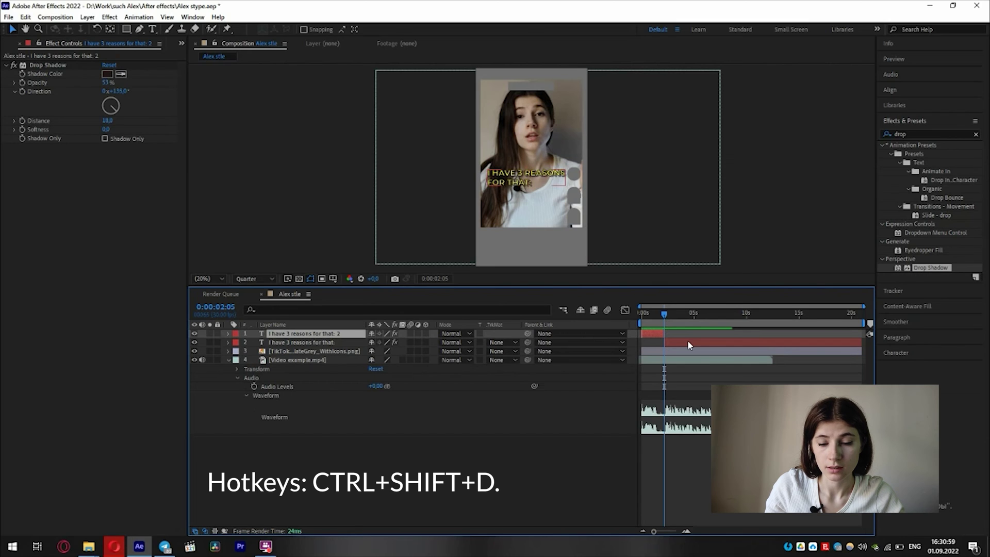
{"action": "left_click", "coordinate": [688, 342]}
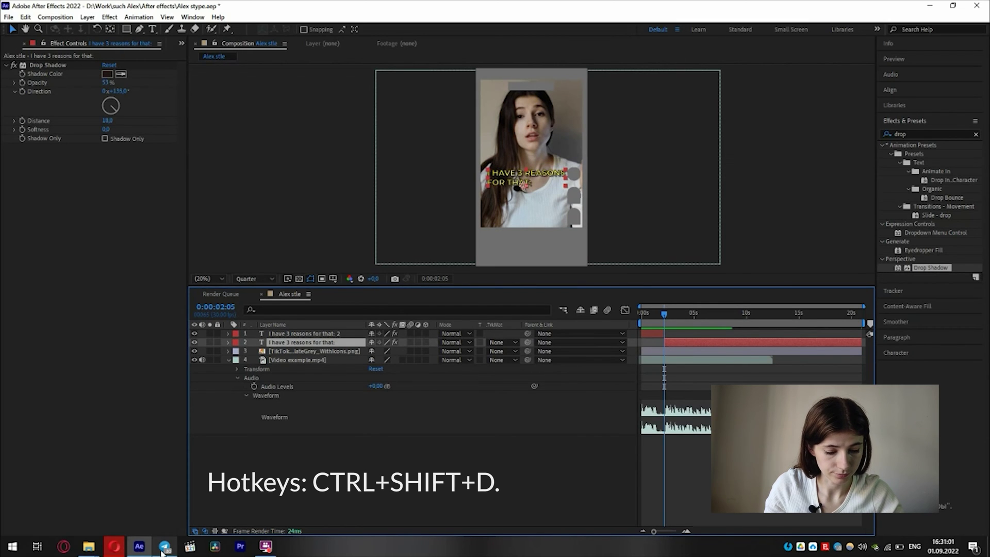
{"action": "left_click", "coordinate": [114, 546]}
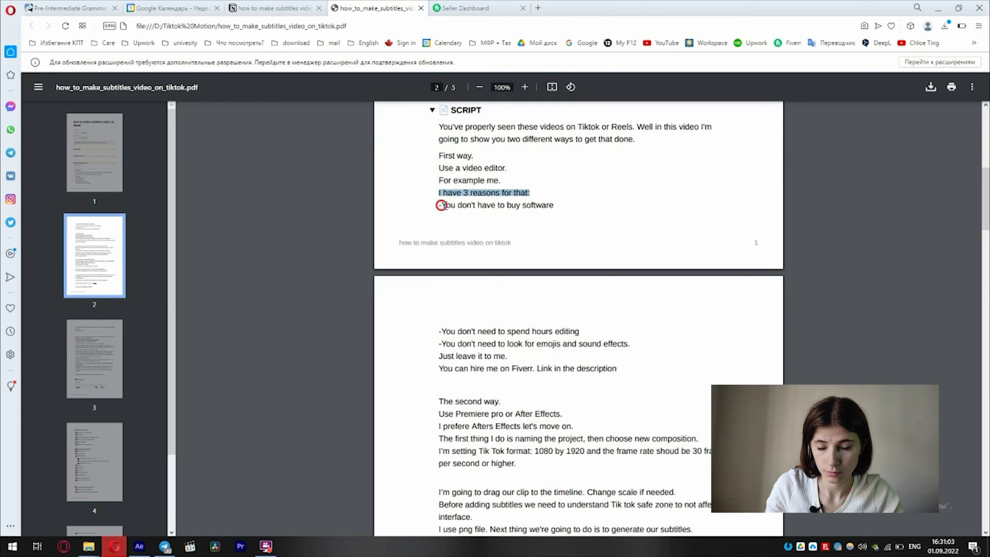
{"action": "left_click_drag", "start_coordinate": [442, 204], "coordinate": [558, 212]}
{"action": "key", "text": "ctrl+c"}
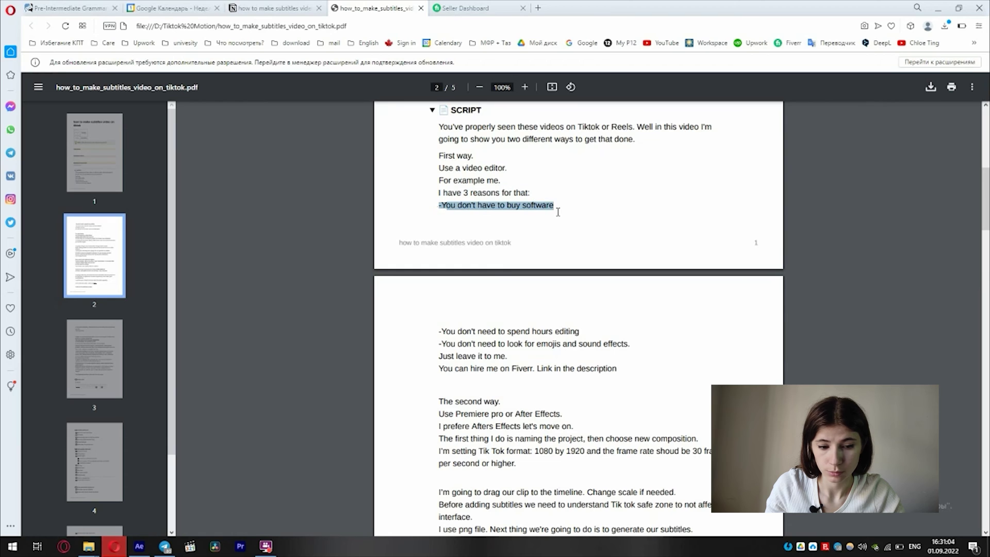
{"action": "left_click", "coordinate": [141, 547]}
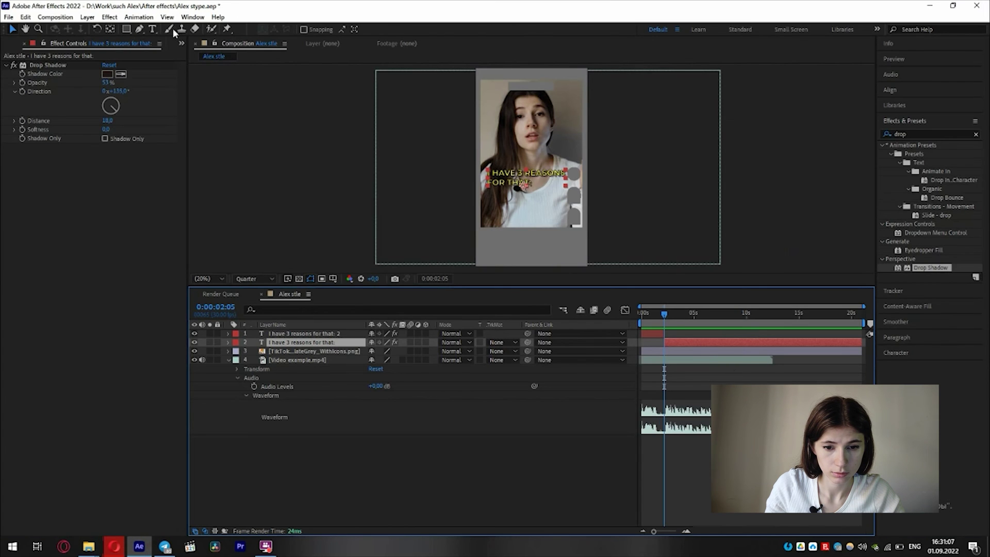
Step: Paste '-You don't have to buy software' into the second caption layer with the Type tool
{"action": "left_click", "coordinate": [153, 28]}
{"action": "left_click", "coordinate": [530, 183]}
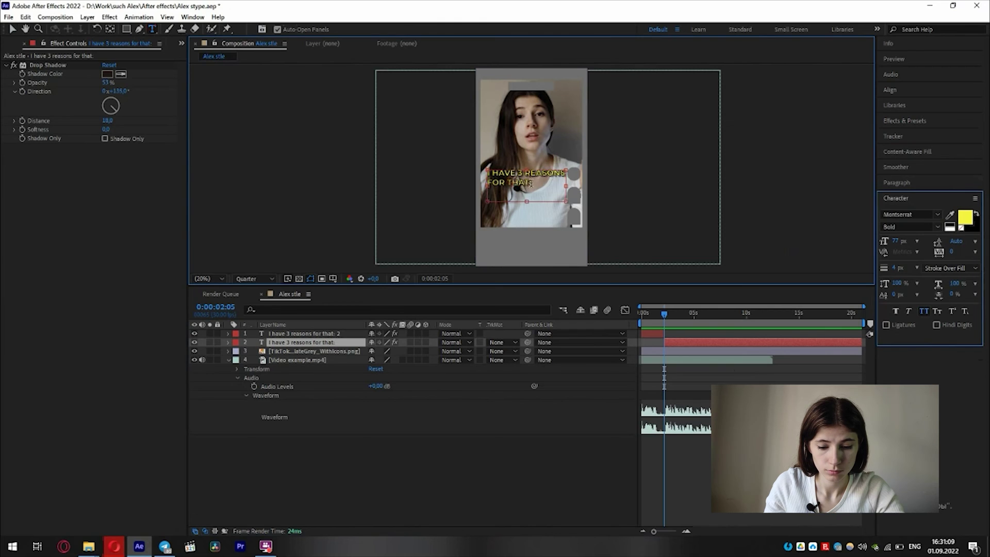
{"action": "left_click", "coordinate": [532, 184]}
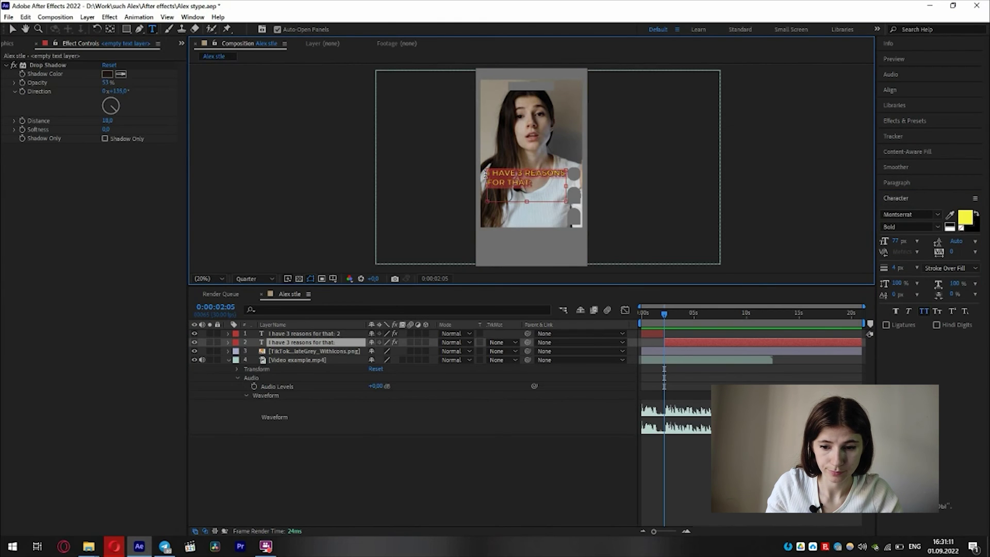
{"action": "key", "text": "ctrl+v"}
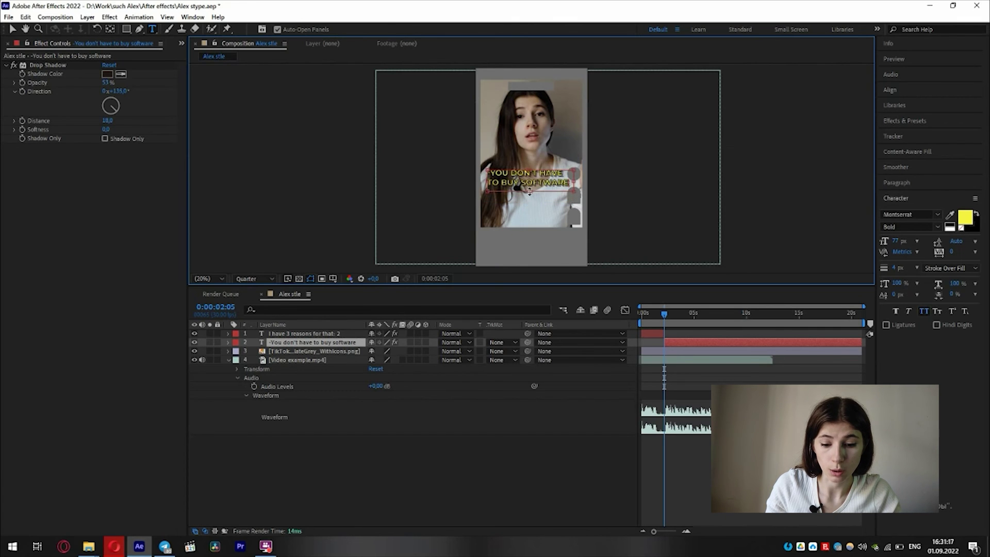
{"action": "mouse_move", "coordinate": [88, 546]}
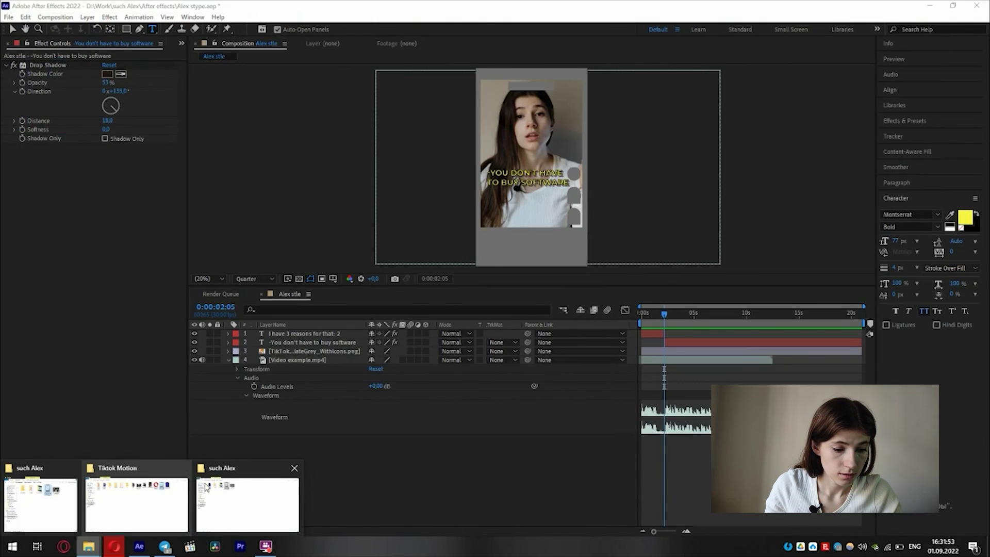
Step: Add the dollar-banknote emoji below the subtitle and import pop bloop.mp4 into the project
{"action": "left_click", "coordinate": [225, 503]}
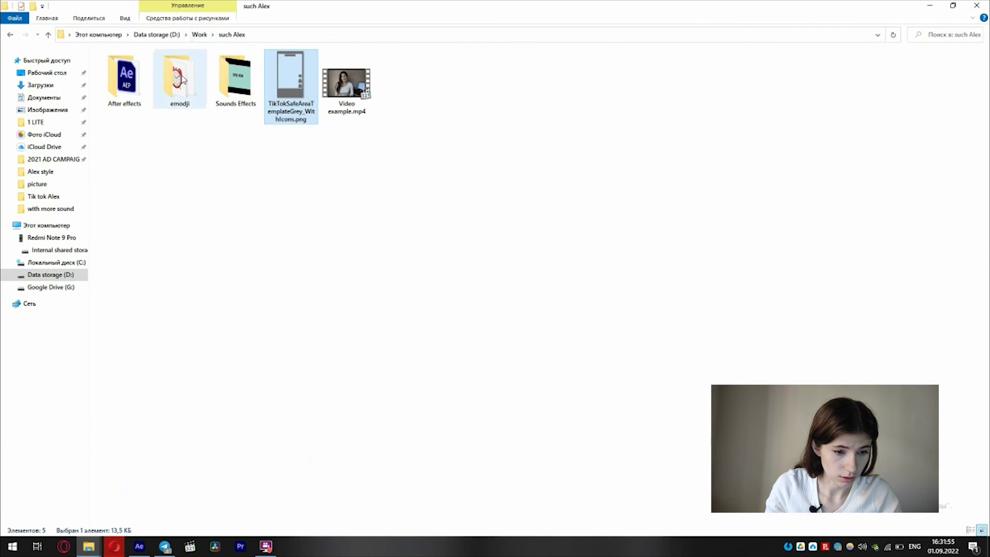
{"action": "left_click", "coordinate": [182, 78]}
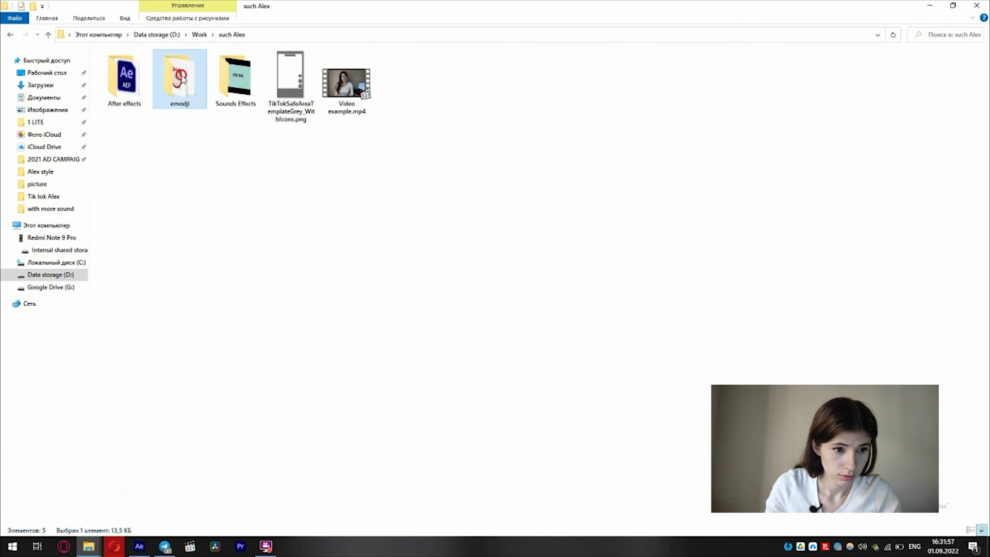
{"action": "double_click", "coordinate": [182, 78]}
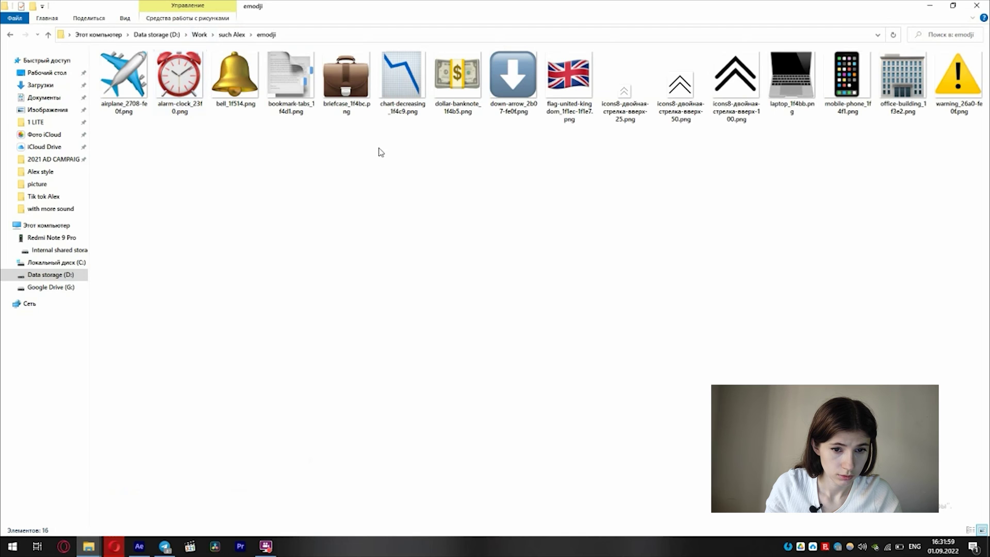
{"action": "left_click_drag", "start_coordinate": [443, 75], "coordinate": [541, 206]}
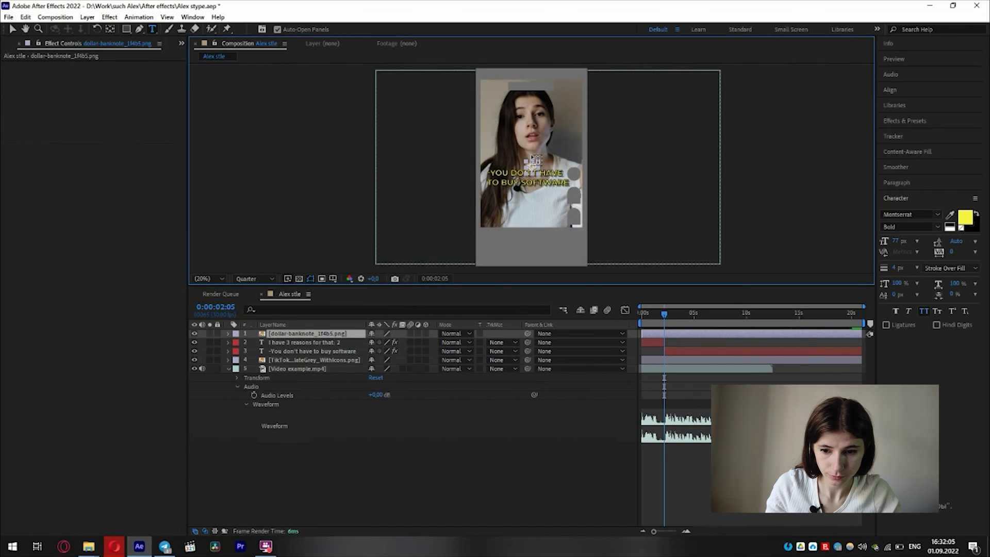
{"action": "left_click", "coordinate": [12, 28]}
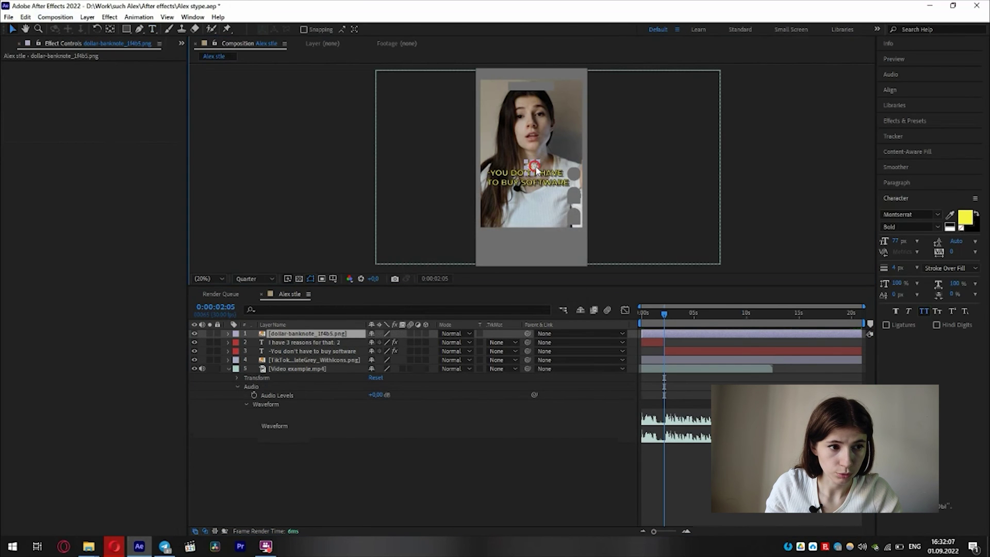
{"action": "left_click_drag", "start_coordinate": [536, 169], "coordinate": [545, 202]}
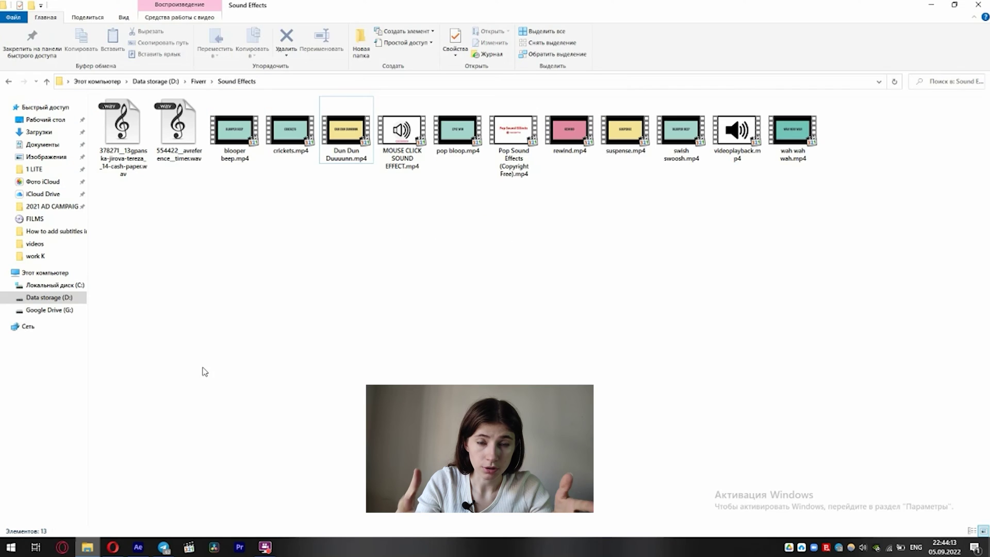
{"action": "left_click_drag", "start_coordinate": [458, 130], "coordinate": [777, 376]}
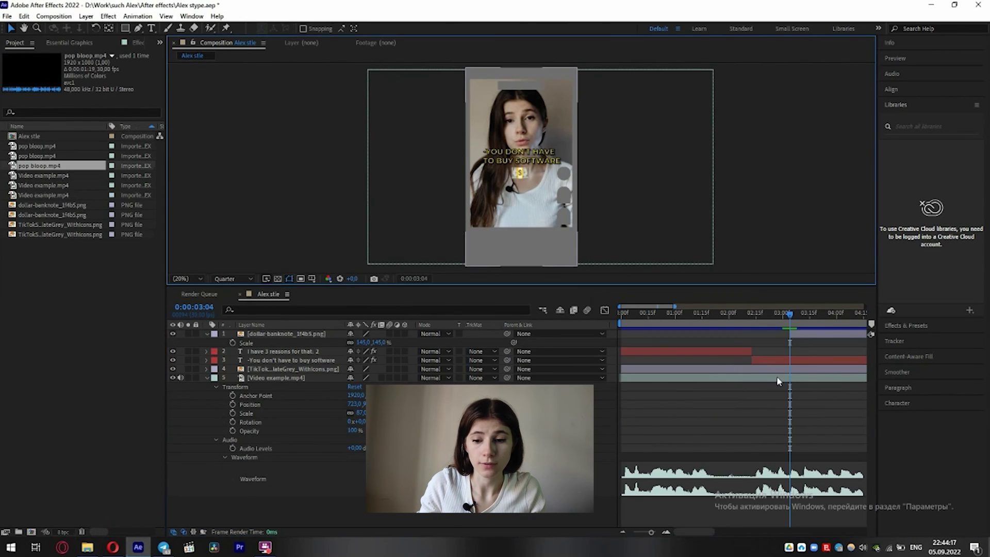
Step: Start pop bloop.mp4 at 0:00:03:04 with its video hidden, below the banknote emoji layer
{"action": "left_click_drag", "start_coordinate": [640, 340], "coordinate": [807, 334]}
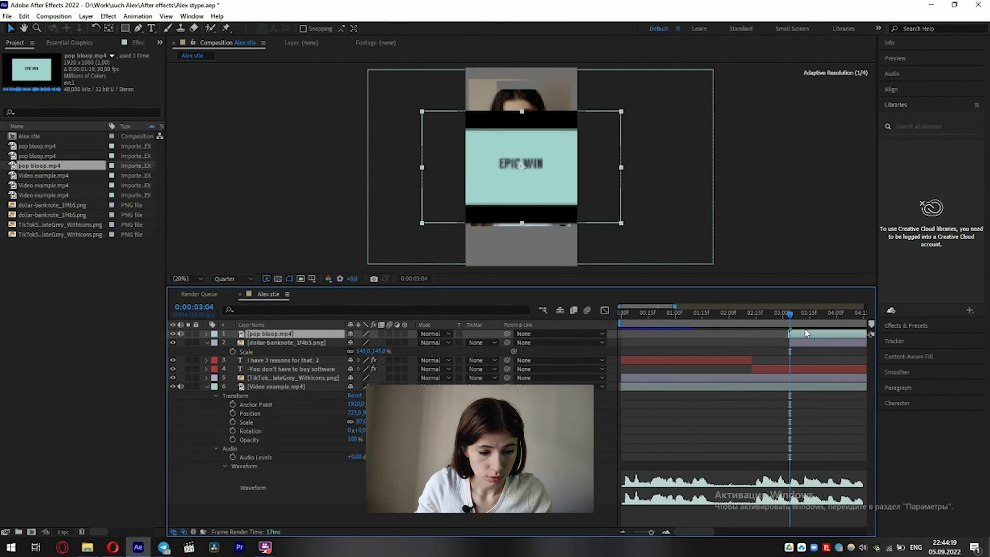
{"action": "left_click", "coordinate": [172, 334]}
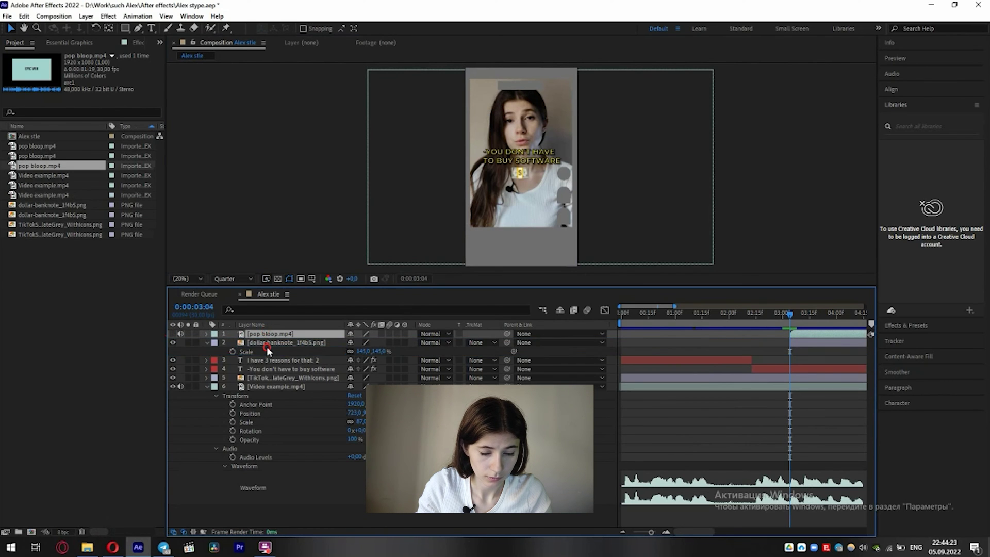
{"action": "left_click_drag", "start_coordinate": [267, 351], "coordinate": [268, 352]}
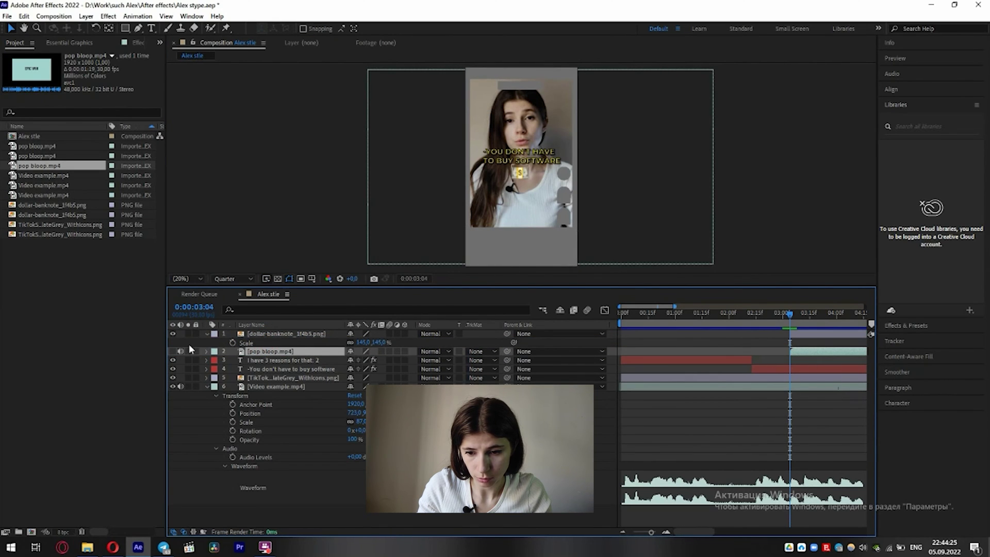
Step: Reveal the pop bloop layer's audio waveform
{"action": "left_click", "coordinate": [206, 351]}
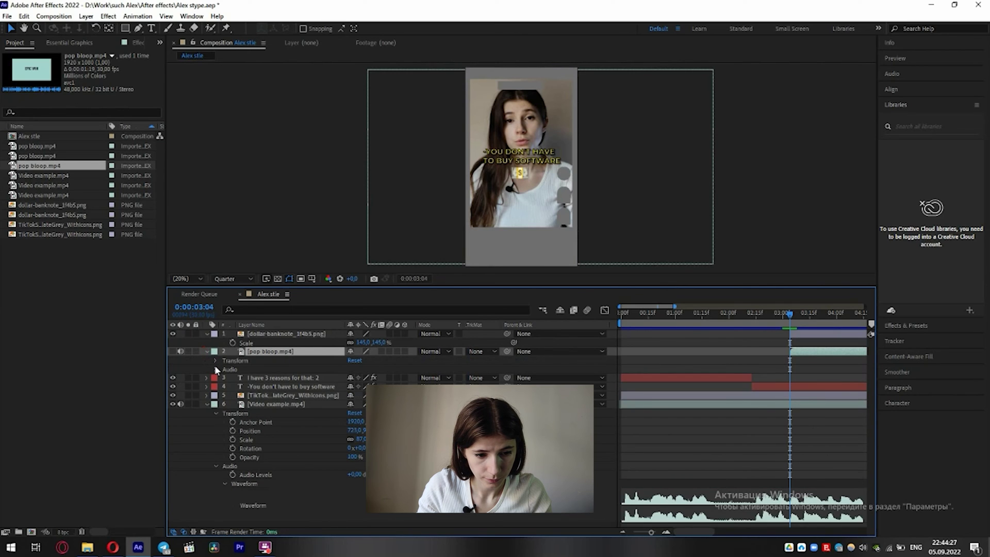
{"action": "left_click", "coordinate": [215, 367]}
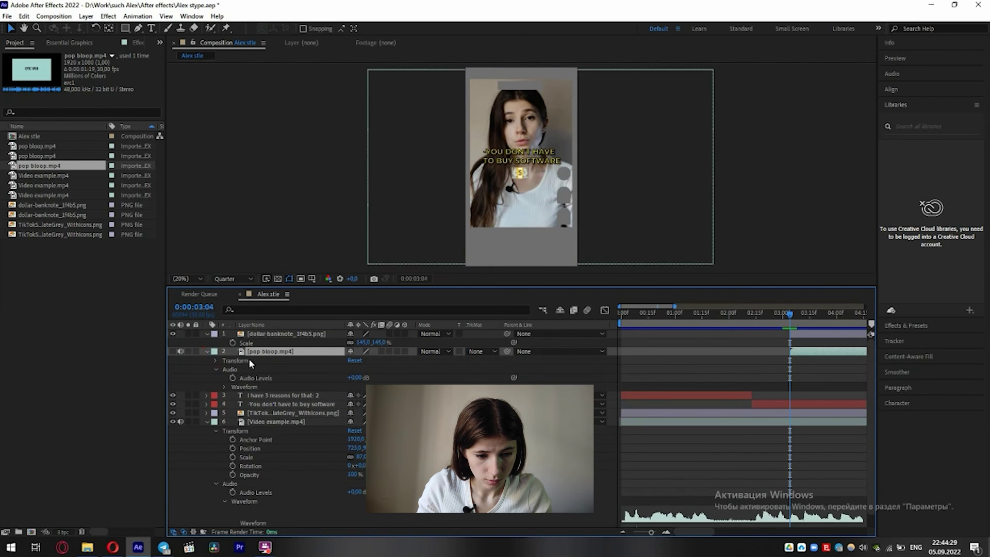
{"action": "left_click", "coordinate": [223, 388]}
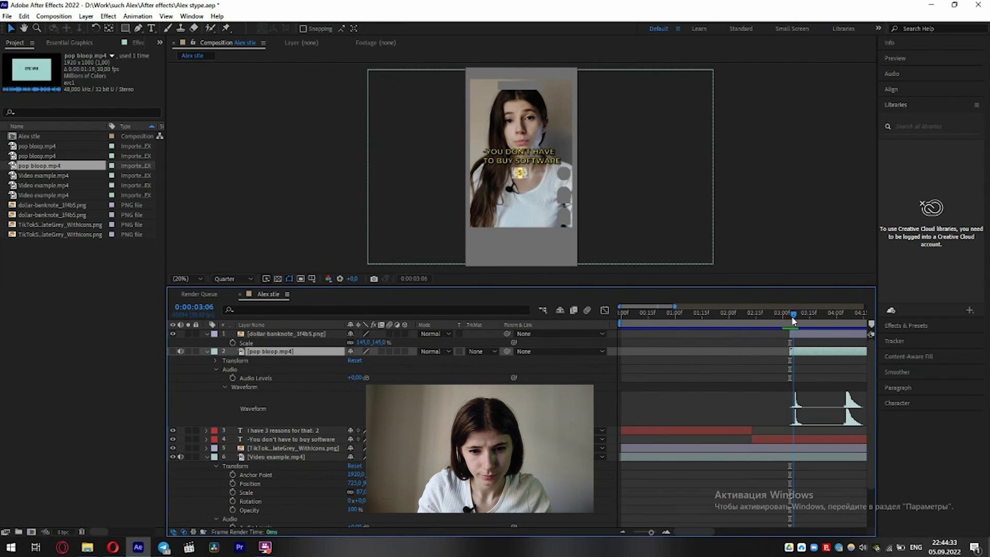
Step: Scrub to where the first pop ends near 0:00:03:13, then preview the pop with the emoji
{"action": "left_click_drag", "start_coordinate": [790, 320], "coordinate": [813, 316]}
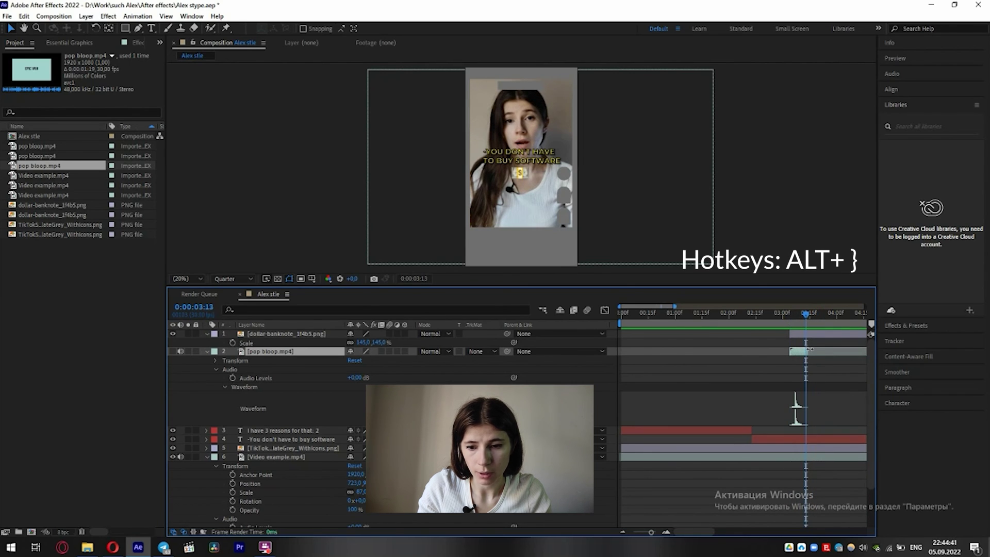
{"action": "left_click_drag", "start_coordinate": [808, 315], "coordinate": [790, 318]}
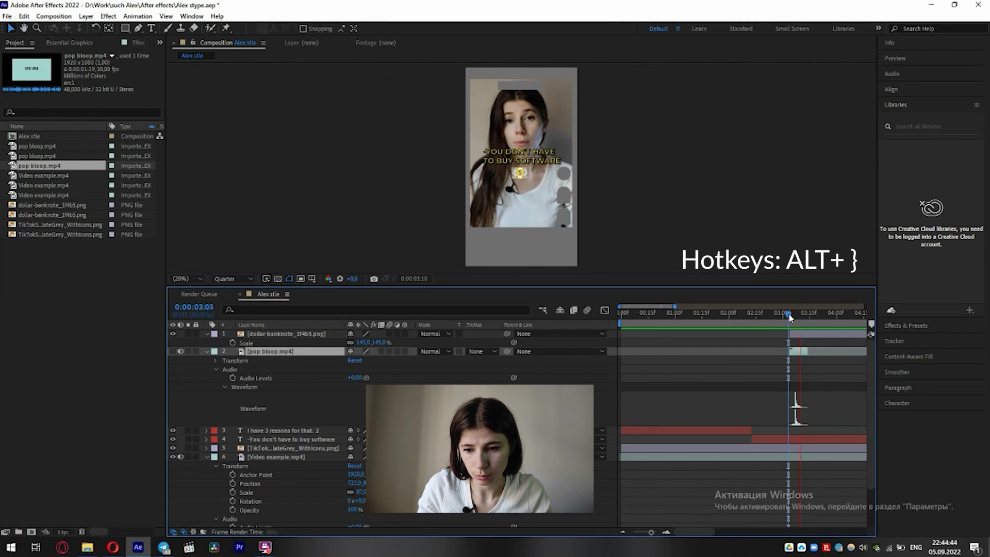
{"action": "key", "text": "space"}
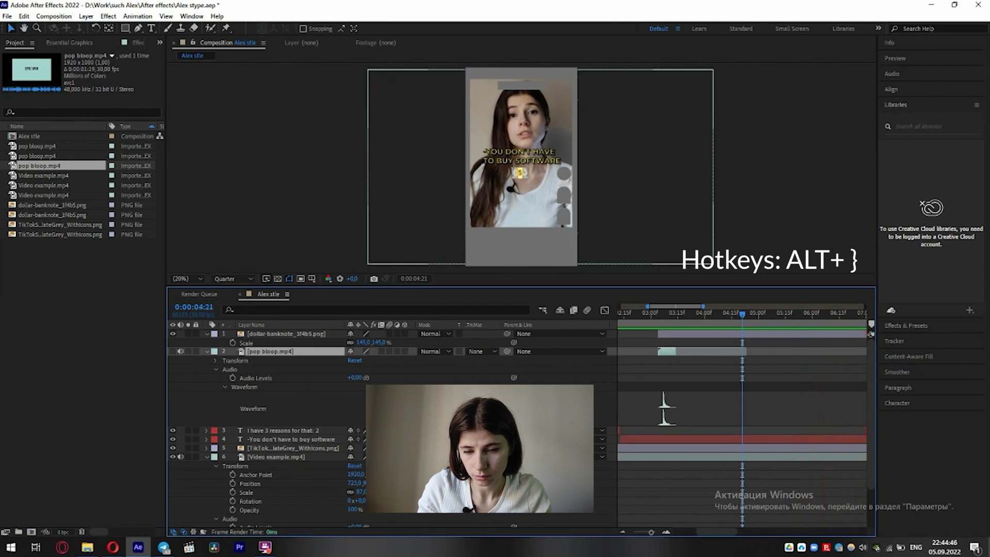
{"action": "key", "text": "space"}
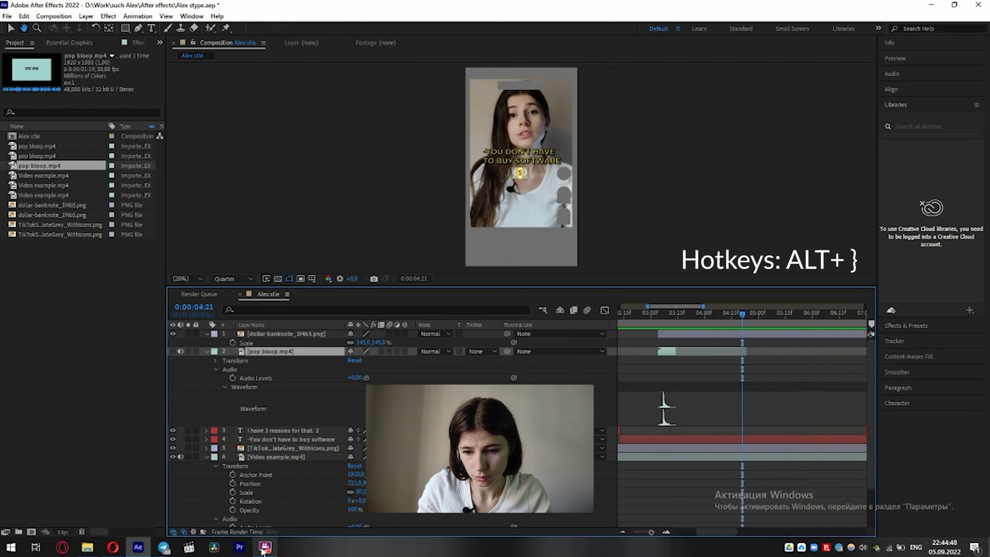
{"action": "key", "text": "space"}
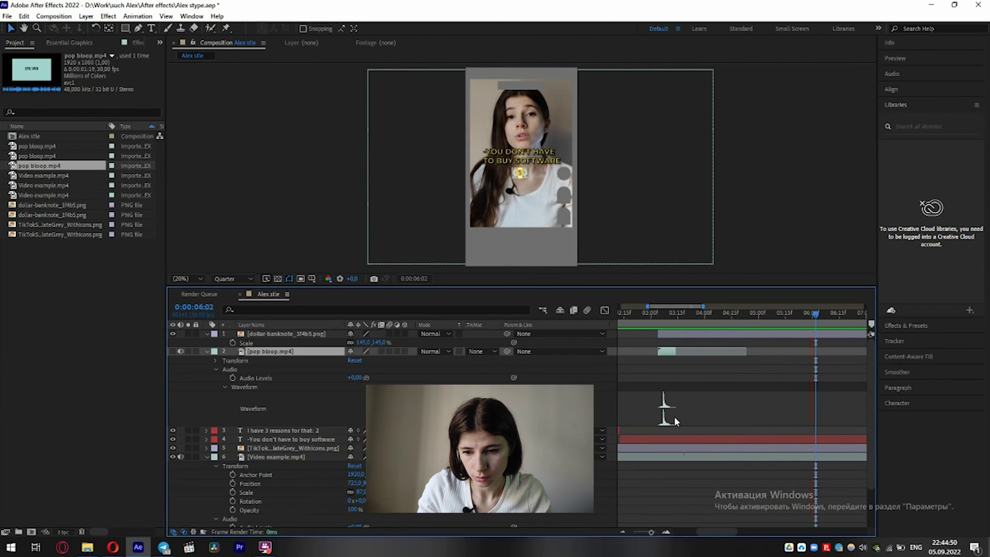
{"action": "scroll", "coordinate": [674, 417], "scroll_direction": "down", "scroll_amount": 5}
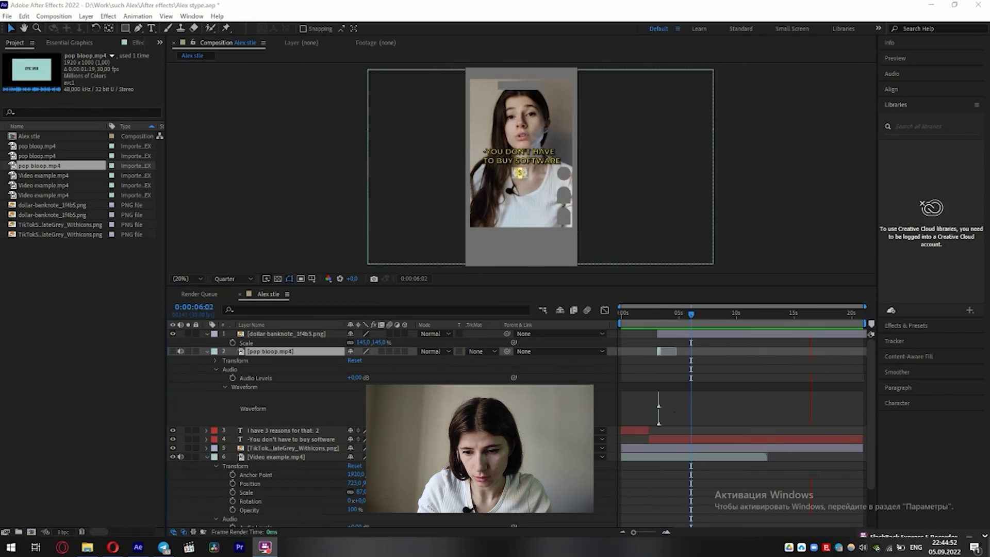